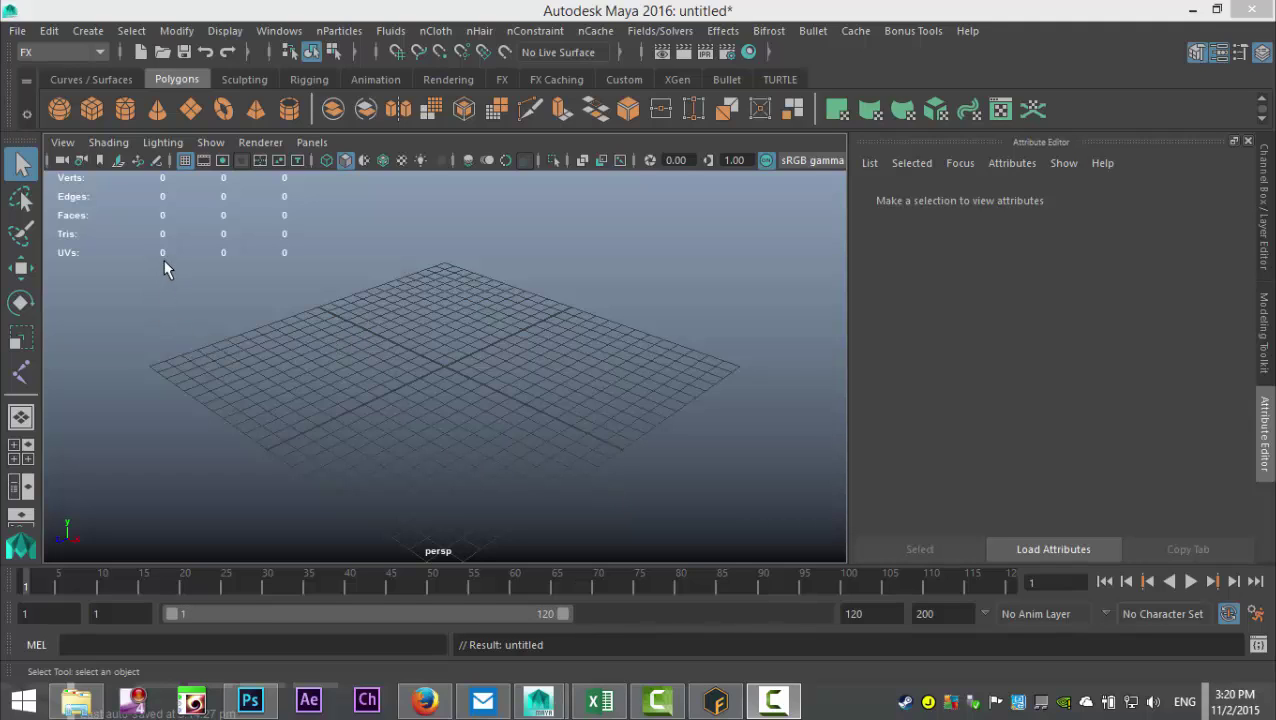
- Create a polygon cube and duplicate it along Z into a row of seven cubes
{"action": "left_click", "coordinate": [91, 108]}
{"action": "key", "text": "ctrl+d"}
{"action": "key", "text": "w"}
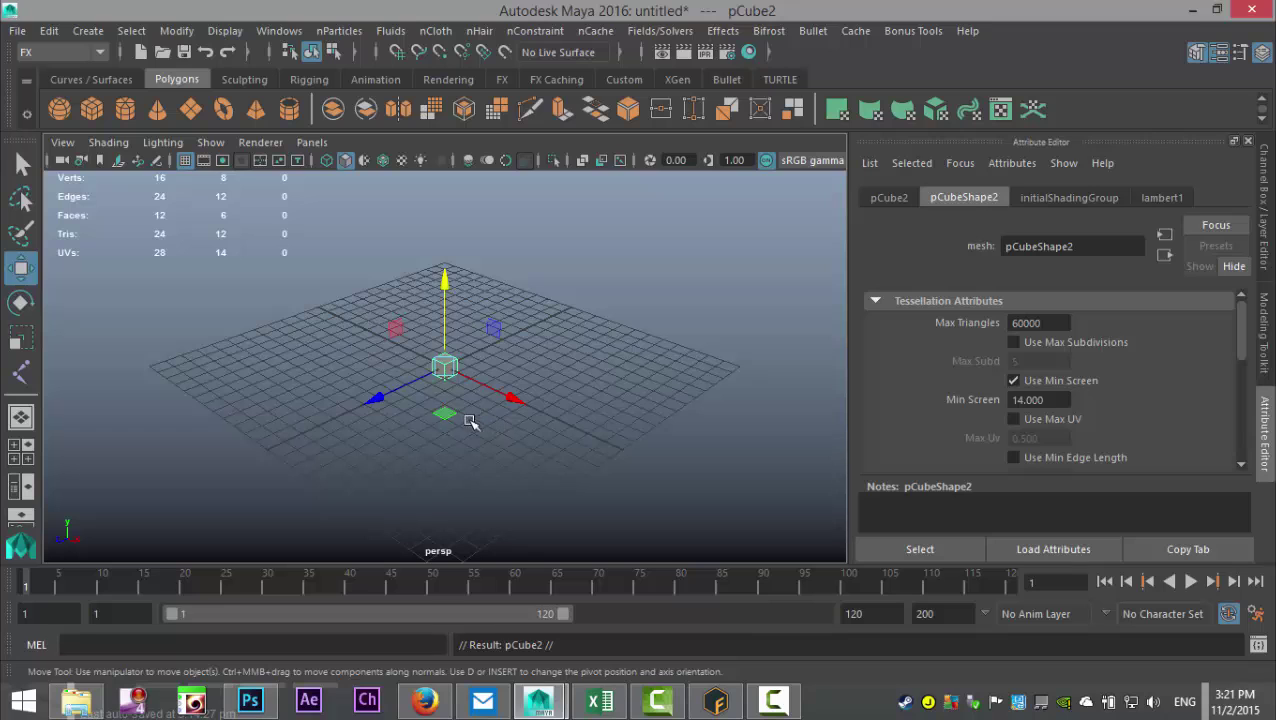
{"action": "left_click_drag", "start_coordinate": [384, 410], "coordinate": [398, 386]}
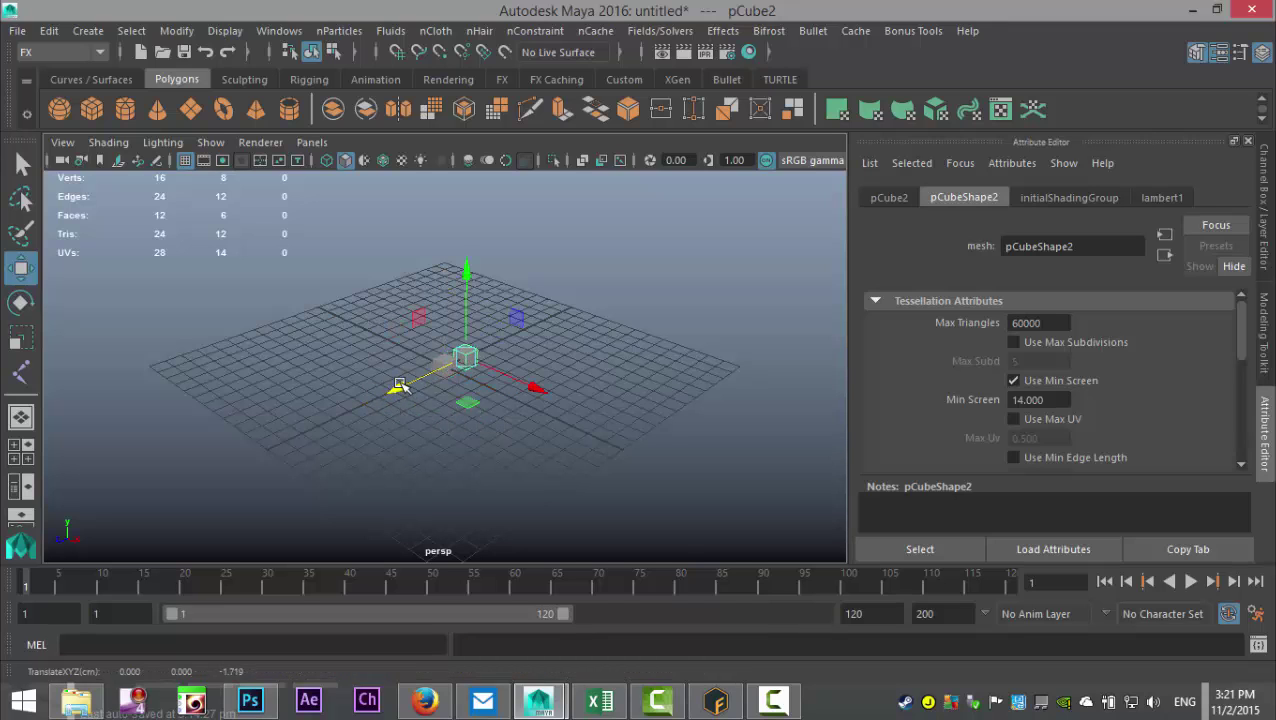
{"action": "left_click_drag", "start_coordinate": [551, 468], "coordinate": [483, 493], "text": "alt"}
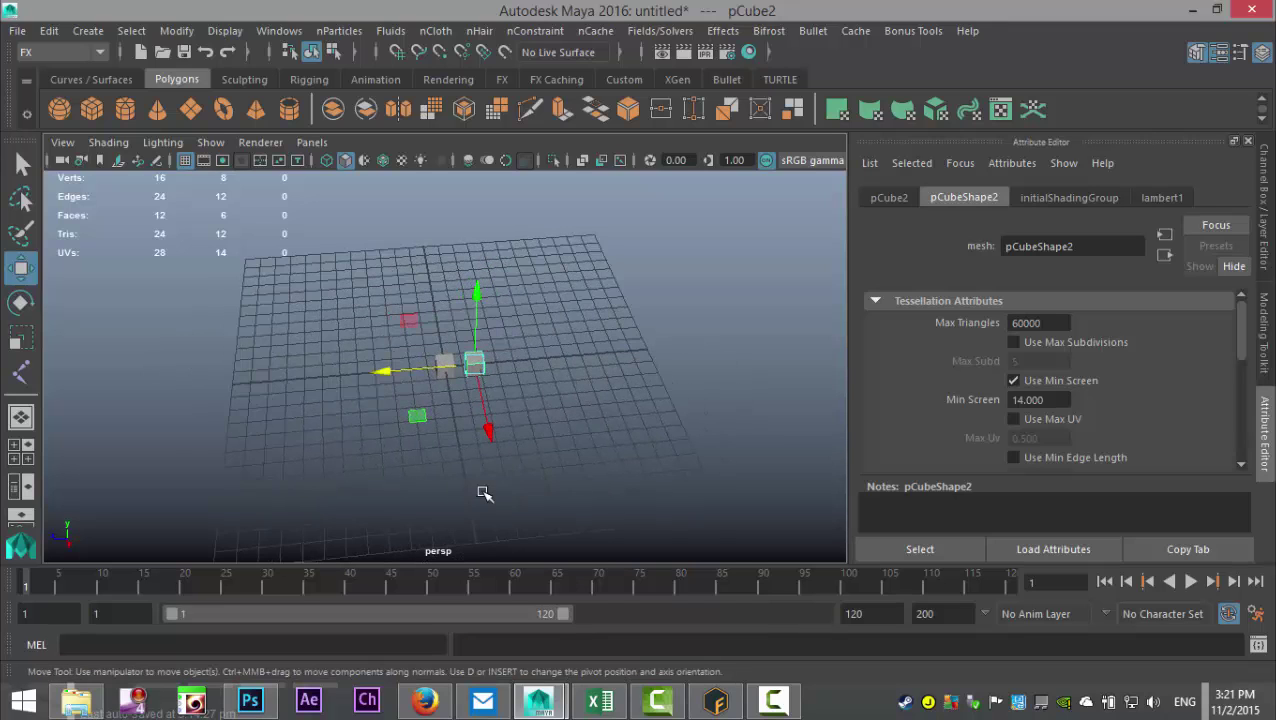
{"action": "key", "text": "shift+d"}
{"action": "key", "text": "shift+d"}
{"action": "key", "text": "shift+d"}
{"action": "key", "text": "shift+d"}
{"action": "key", "text": "shift+d"}
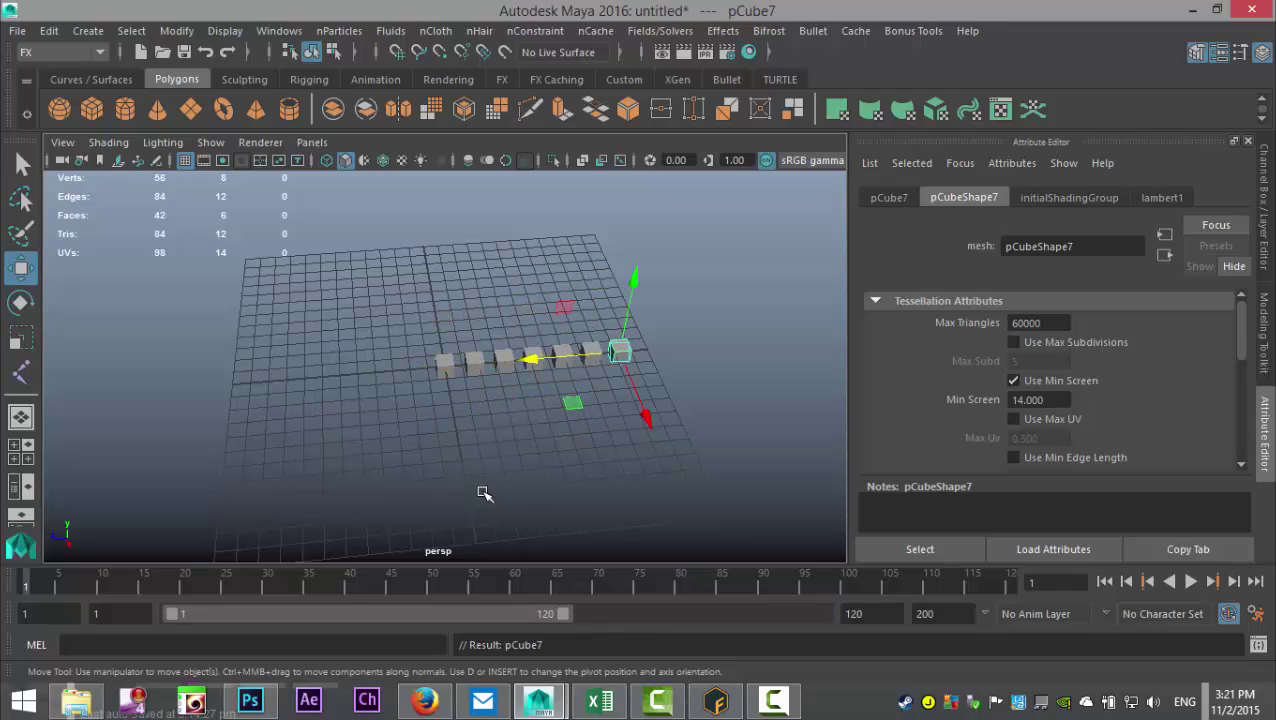
- Duplicate the seven-cube row along Z into a 7-by-6 grid of 42 cubes
{"action": "left_click_drag", "start_coordinate": [333, 276], "coordinate": [707, 479]}
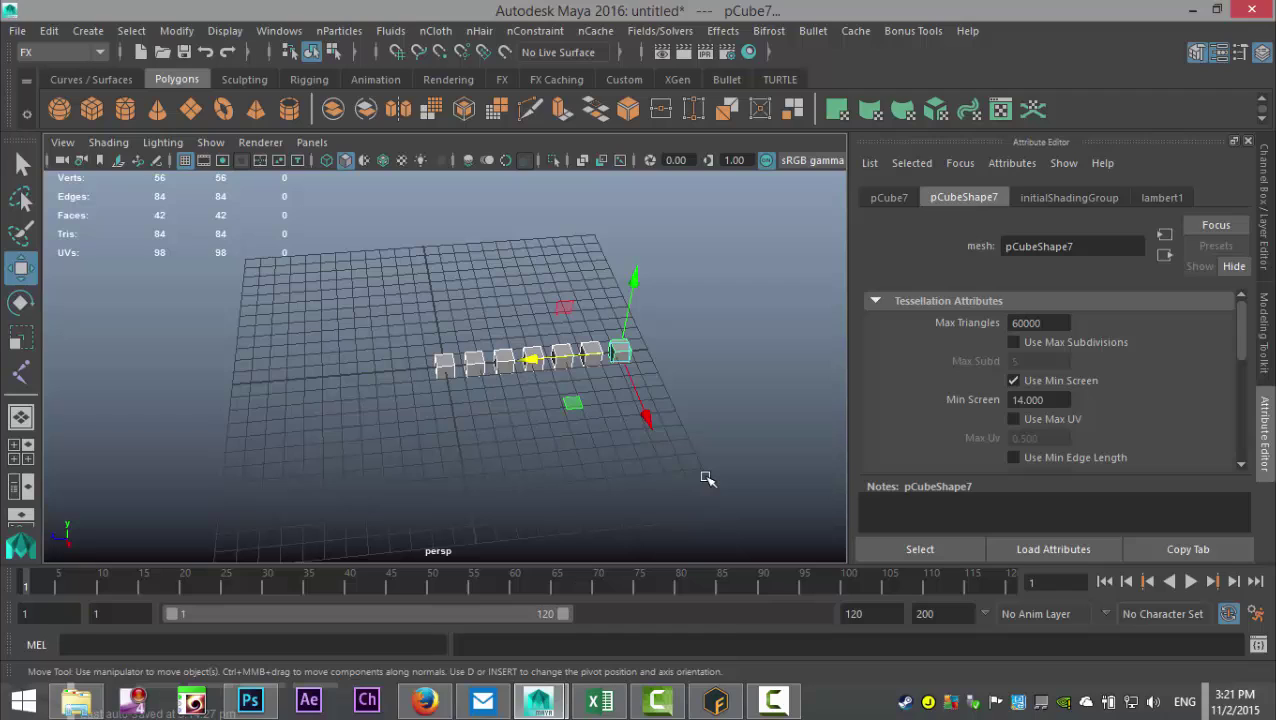
{"action": "key", "text": "ctrl+d"}
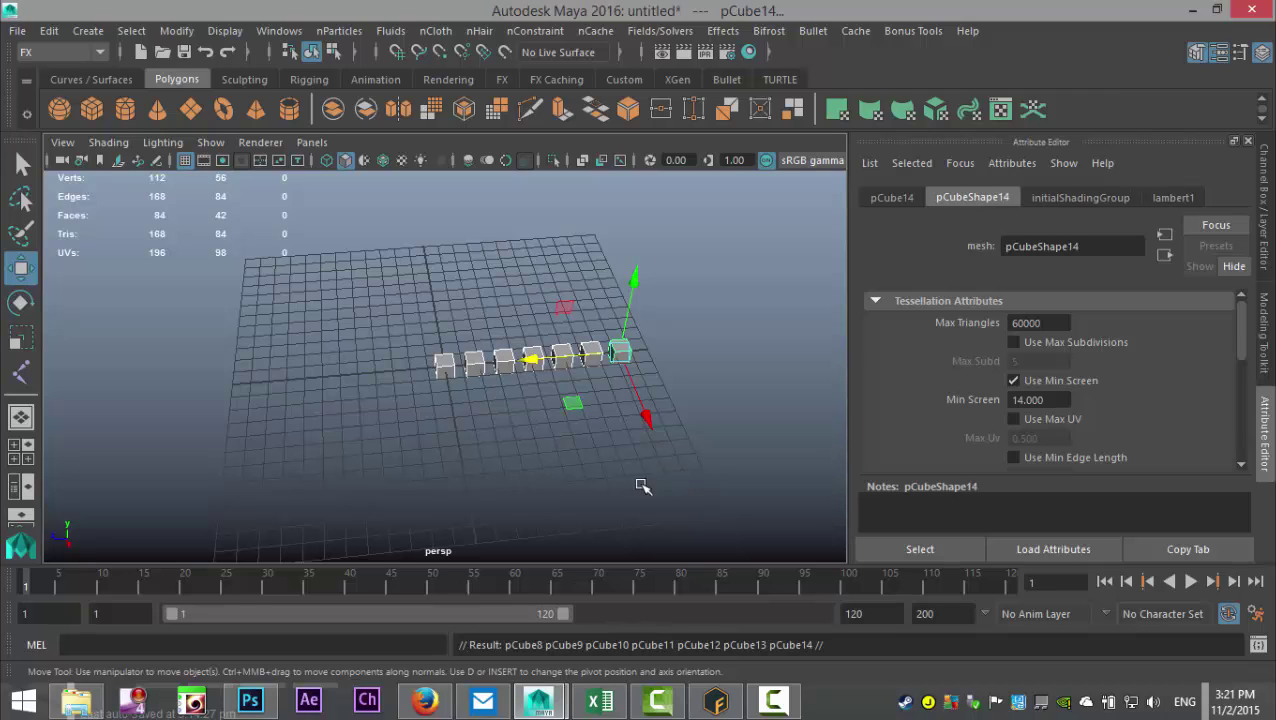
{"action": "left_click_drag", "start_coordinate": [648, 424], "coordinate": [657, 447]}
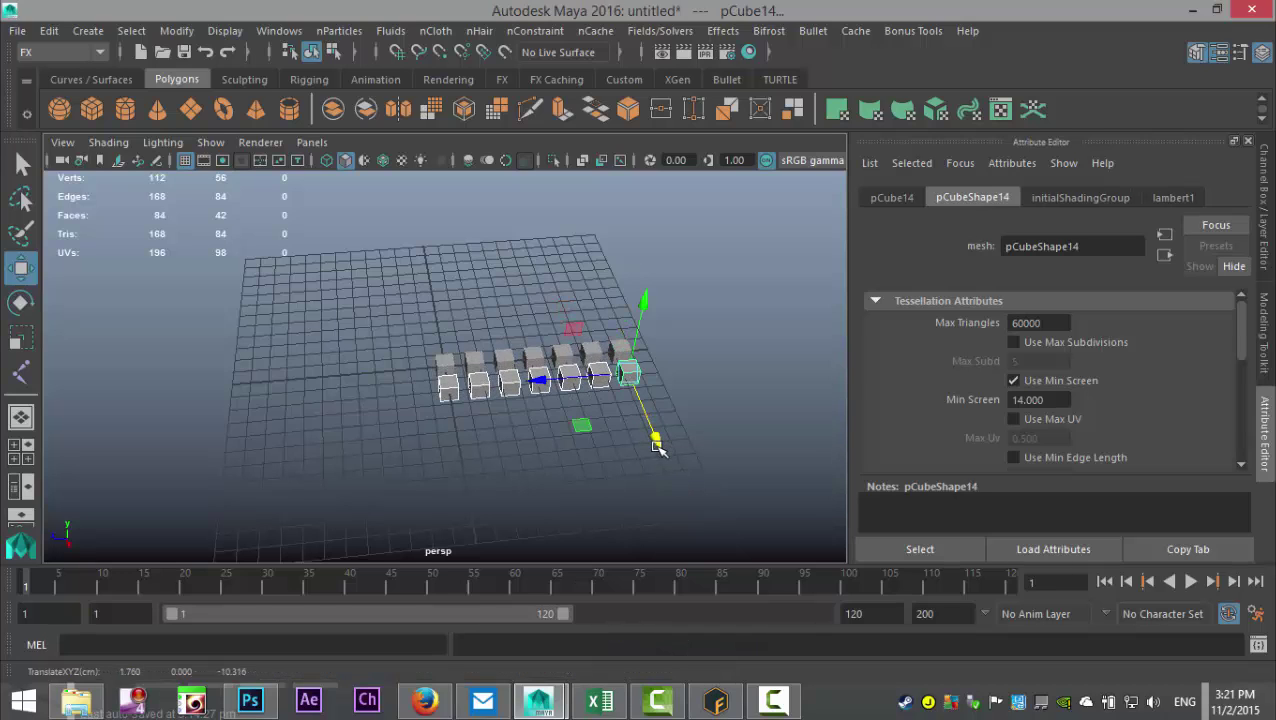
{"action": "key", "text": "shift+d"}
{"action": "key", "text": "shift+d"}
{"action": "key", "text": "shift+d"}
{"action": "key", "text": "shift+d"}
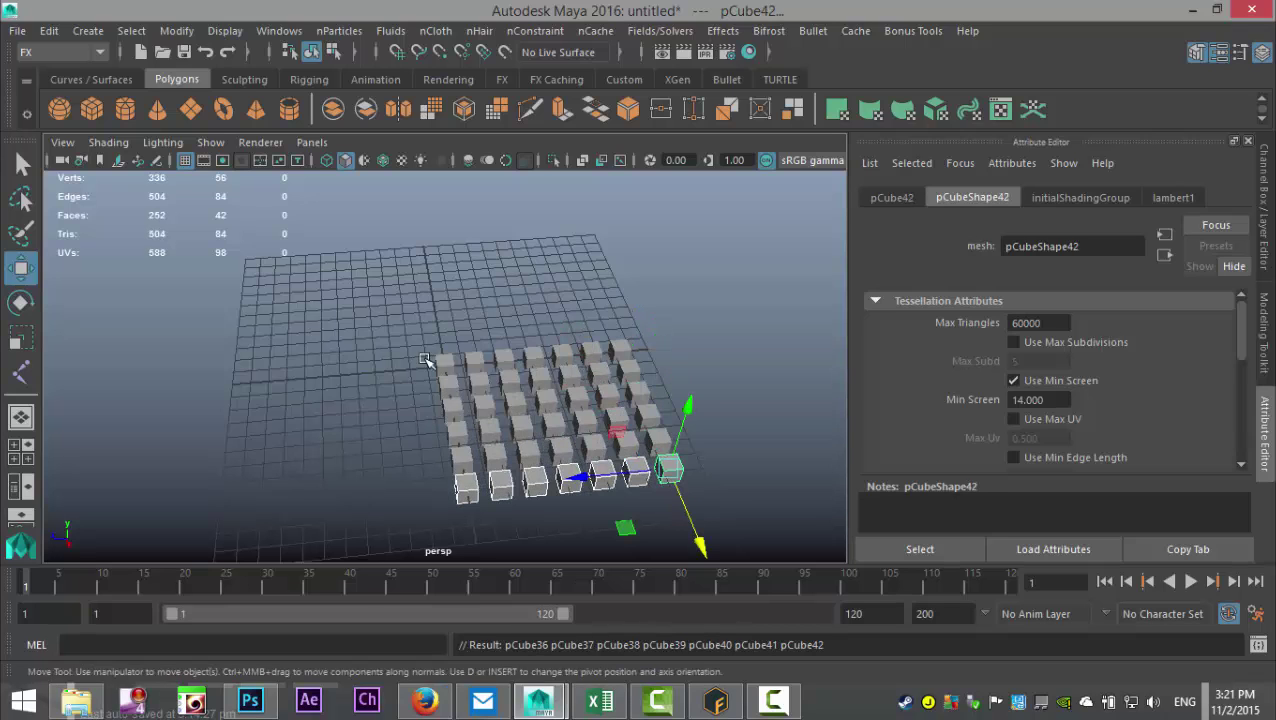
- Stack copies of the 42-cube grid into eleven layers and select all 462 cubes
{"action": "left_click_drag", "start_coordinate": [352, 300], "coordinate": [768, 592]}
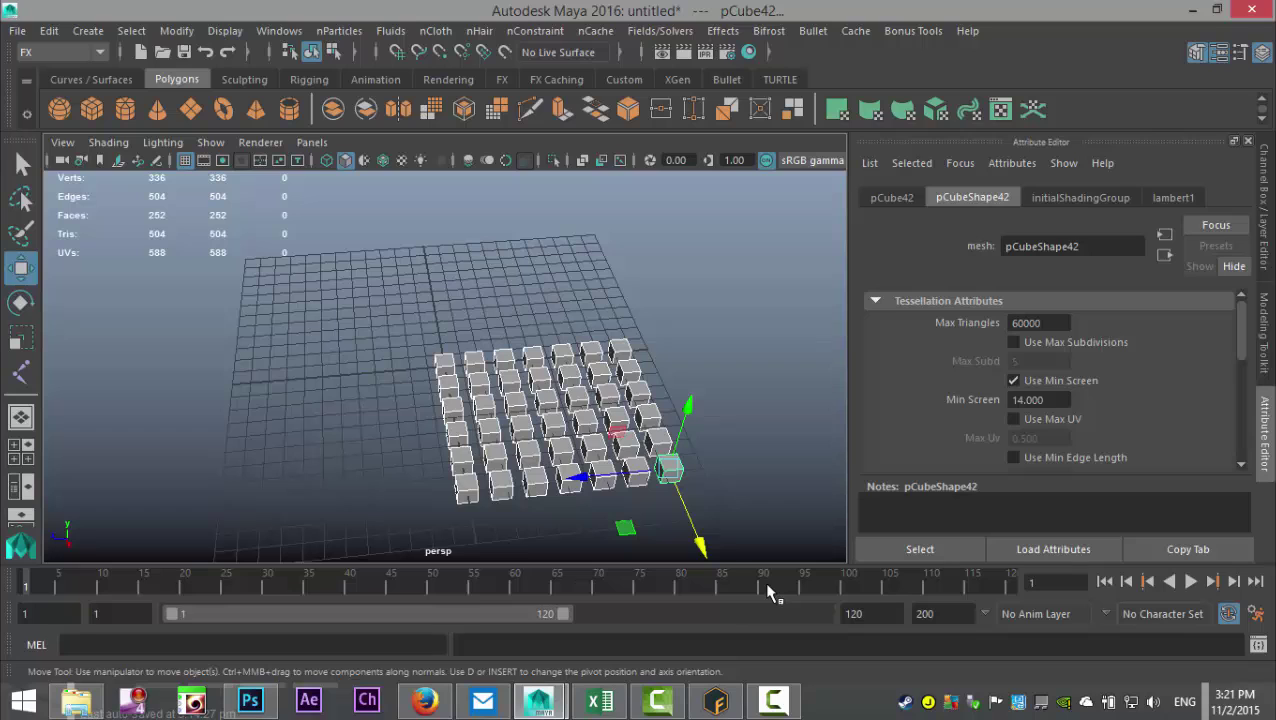
{"action": "key", "text": "ctrl+d"}
{"action": "left_click_drag", "start_coordinate": [689, 404], "coordinate": [697, 385]}
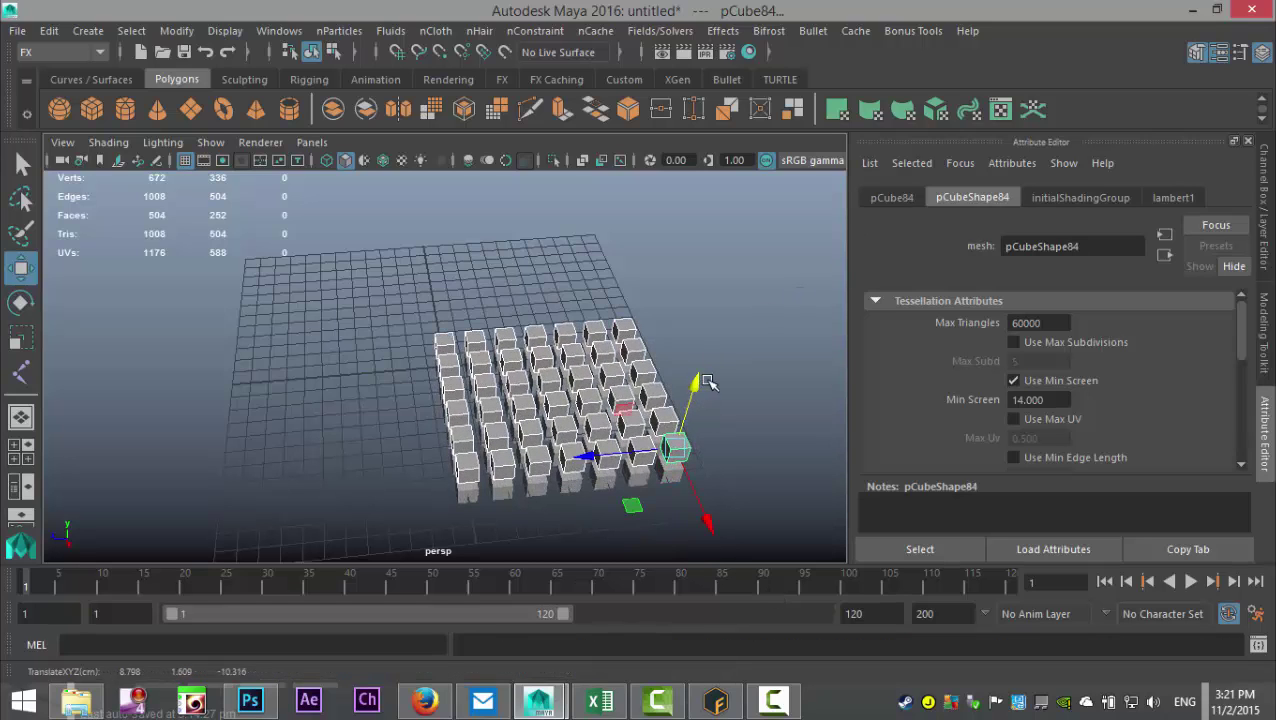
{"action": "key", "text": "shift+d"}
{"action": "key", "text": "shift+d"}
{"action": "key", "text": "shift+d"}
{"action": "key", "text": "shift+d"}
{"action": "key", "text": "shift+d"}
{"action": "key", "text": "shift+d"}
{"action": "key", "text": "shift+d"}
{"action": "key", "text": "shift+d"}
{"action": "key", "text": "shift+d"}
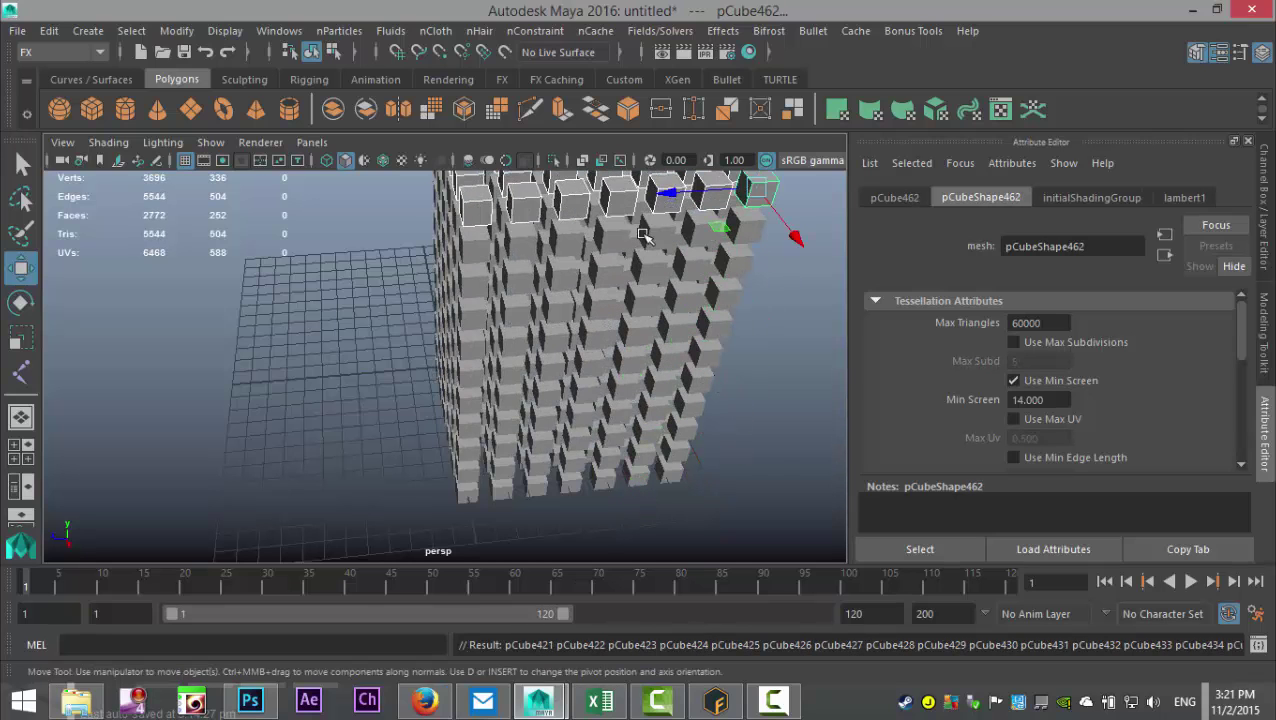
{"action": "key", "text": "a"}
{"action": "left_click_drag", "start_coordinate": [629, 427], "coordinate": [696, 426], "text": "alt"}
{"action": "left_click_drag", "start_coordinate": [366, 222], "coordinate": [662, 508]}
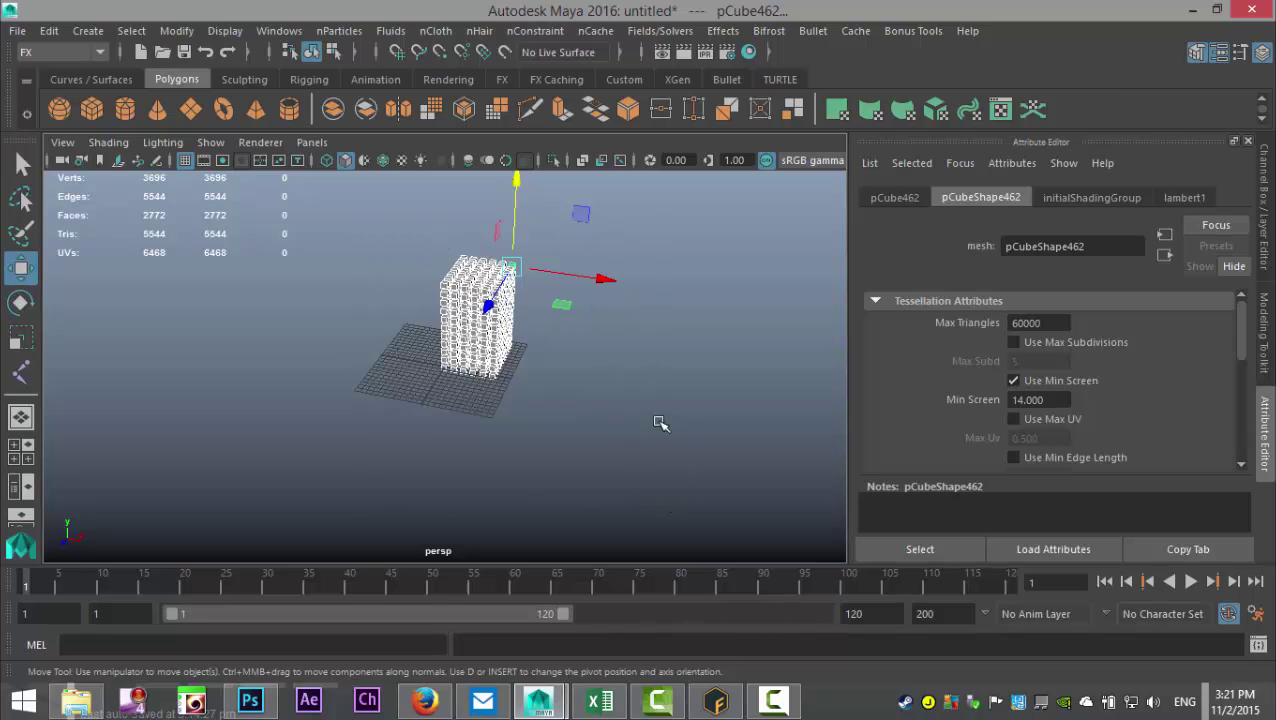
- In the maximized top view, centre the cube tower on the grid origin
{"action": "left_click", "coordinate": [20, 451]}
{"action": "key", "text": "space"}
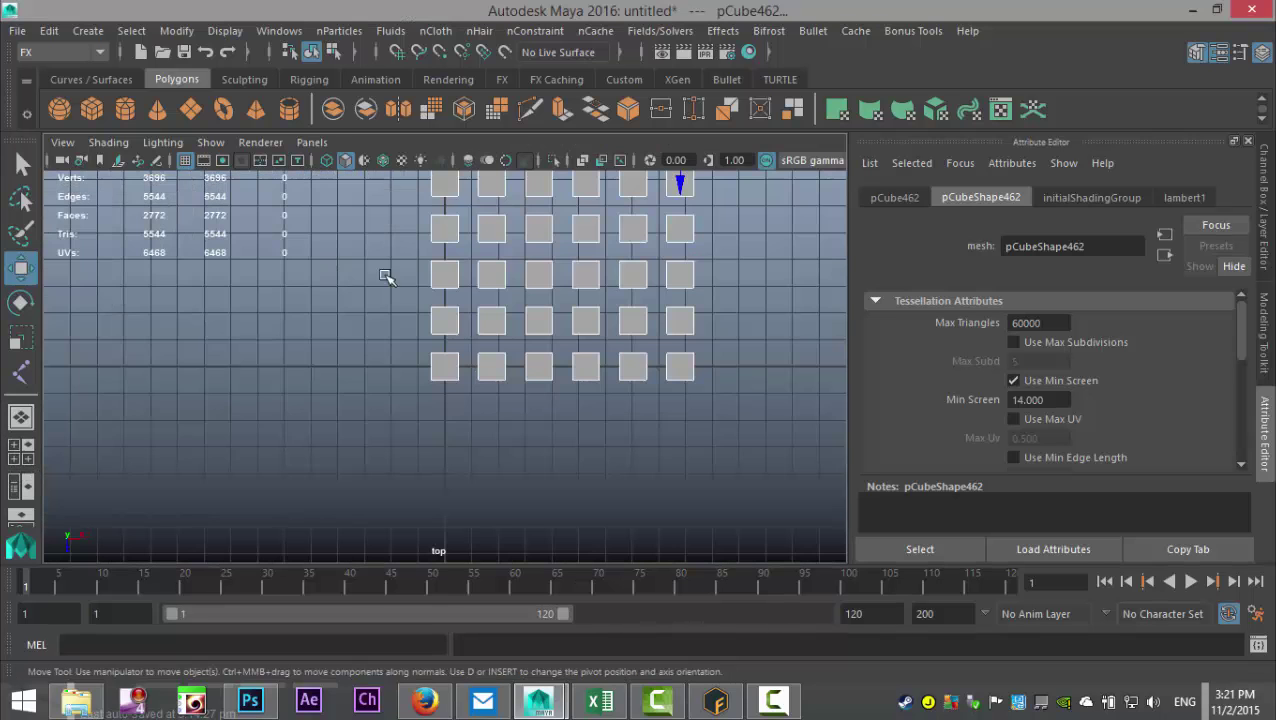
{"action": "scroll", "coordinate": [540, 272], "scroll_direction": "down", "scroll_amount": 2}
{"action": "left_click_drag", "start_coordinate": [584, 208], "coordinate": [516, 288]}
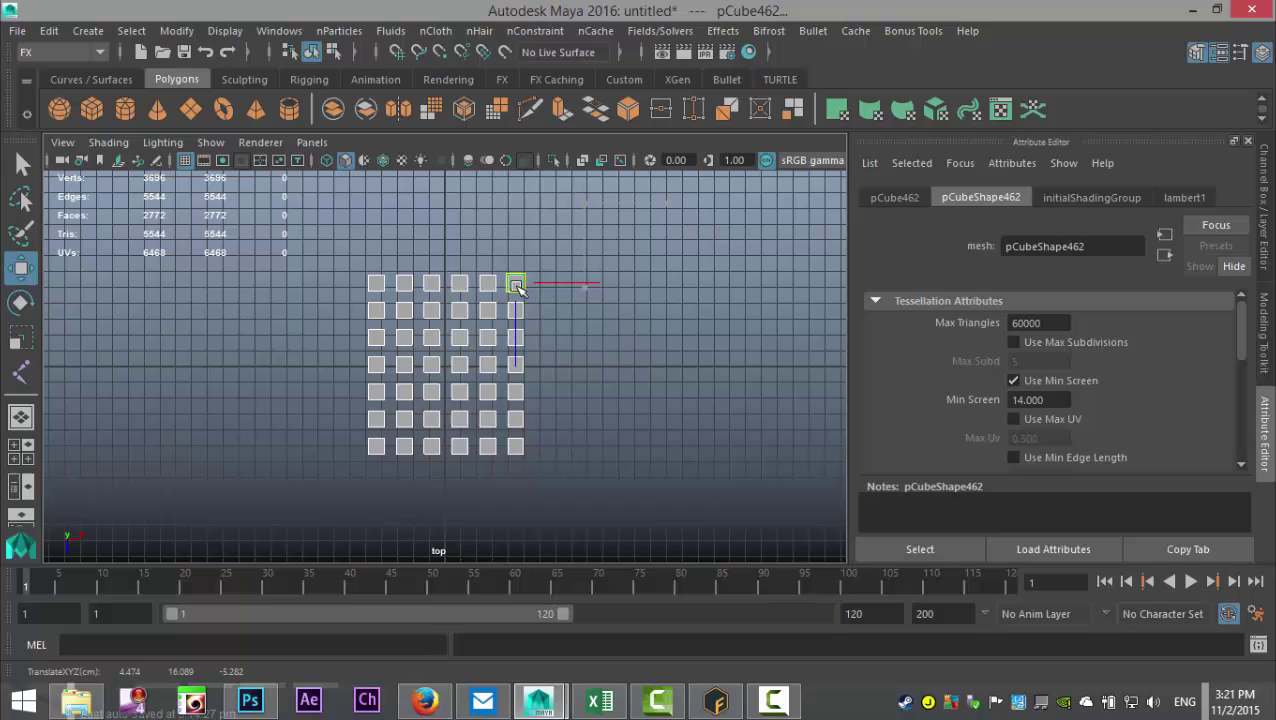
- In the perspective view, lift the tower along Y so it floats above the ground
{"action": "left_click", "coordinate": [21, 458]}
{"action": "key", "text": "space"}
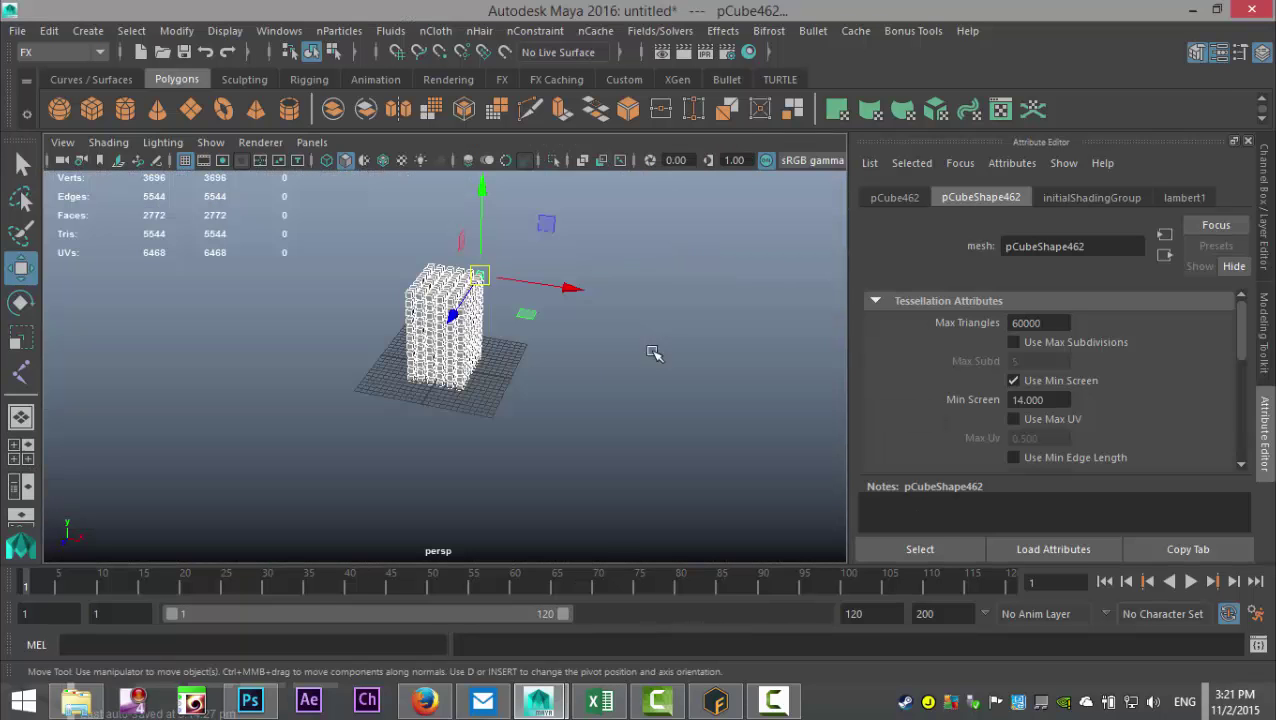
{"action": "scroll", "coordinate": [590, 427], "scroll_direction": "up", "scroll_amount": 3}
{"action": "left_click_drag", "start_coordinate": [584, 433], "coordinate": [590, 480], "text": "alt"}
{"action": "left_click_drag", "start_coordinate": [521, 242], "coordinate": [541, 128]}
{"action": "left_click_drag", "start_coordinate": [655, 347], "coordinate": [621, 367], "text": "alt"}
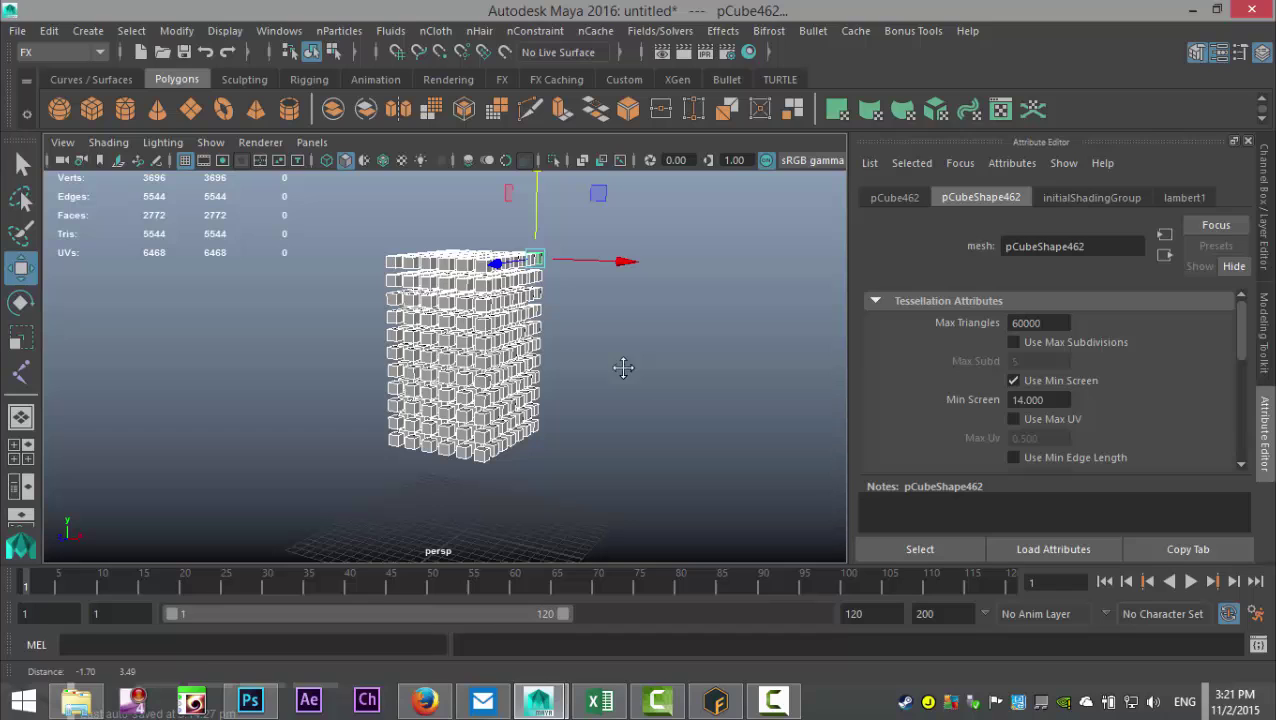
{"action": "left_click", "coordinate": [813, 31]}
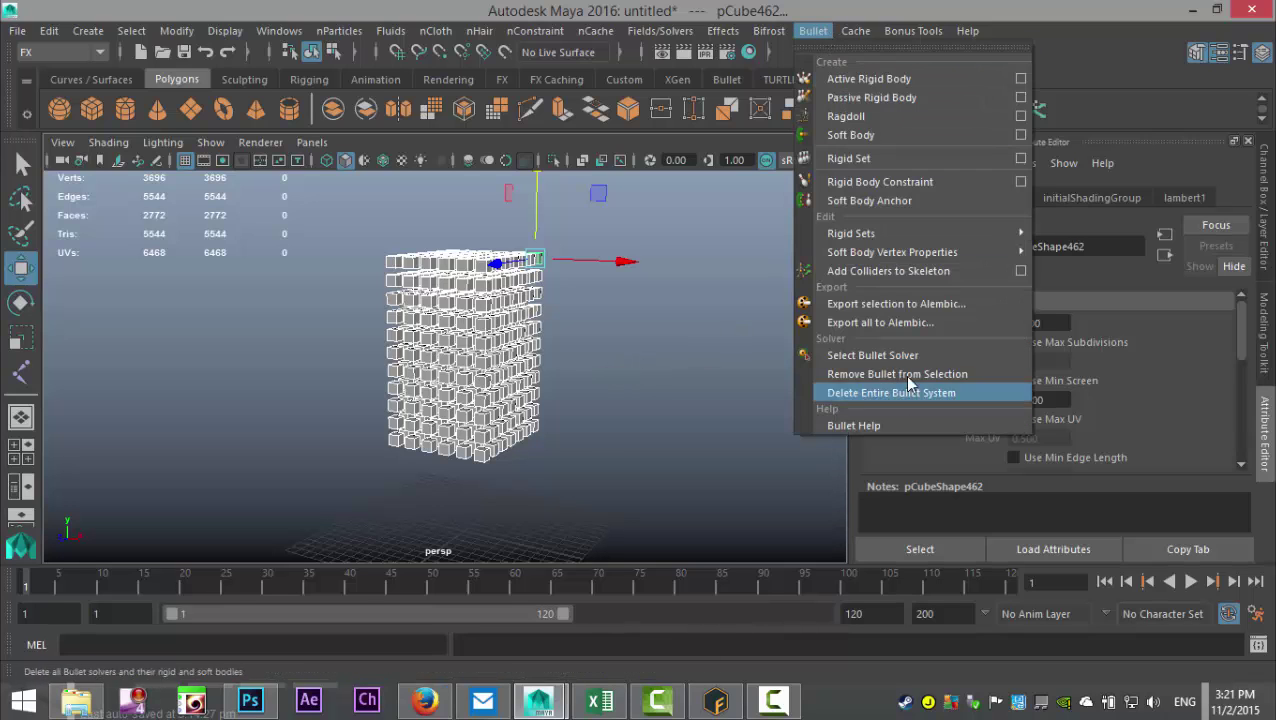
{"action": "mouse_move", "coordinate": [277, 33]}
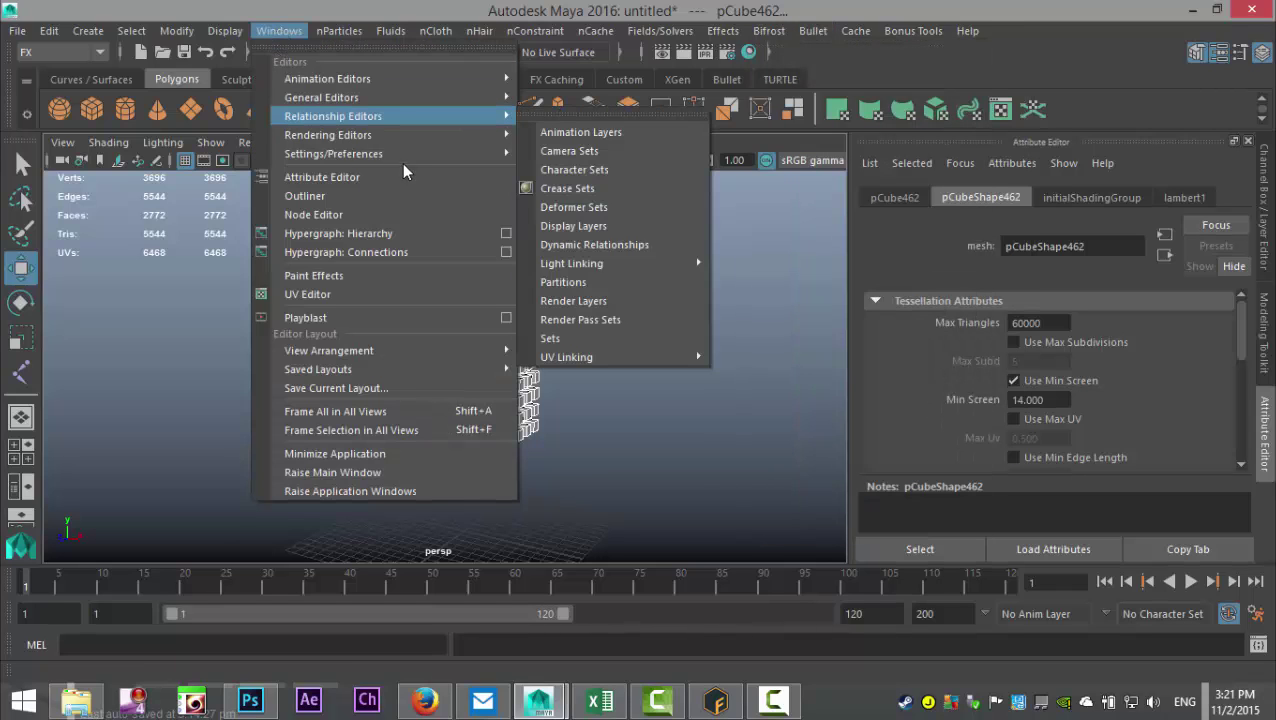
{"action": "mouse_move", "coordinate": [378, 155]}
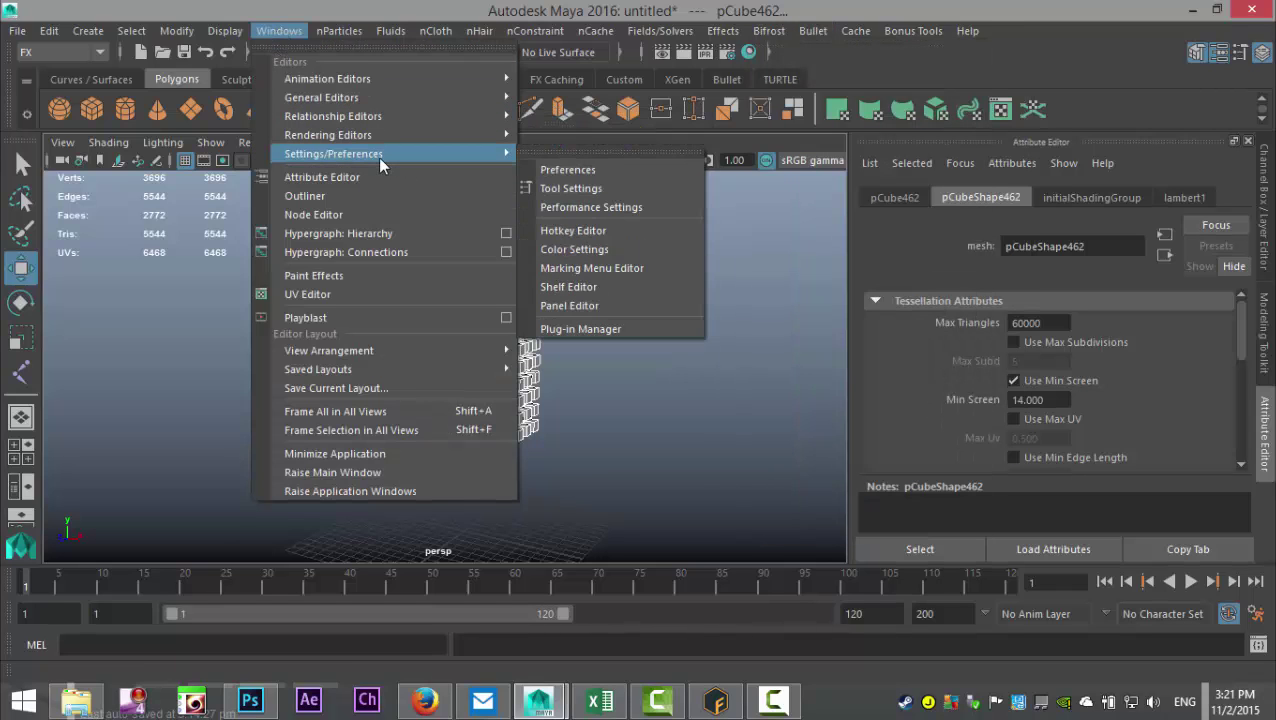
{"action": "left_click", "coordinate": [600, 329]}
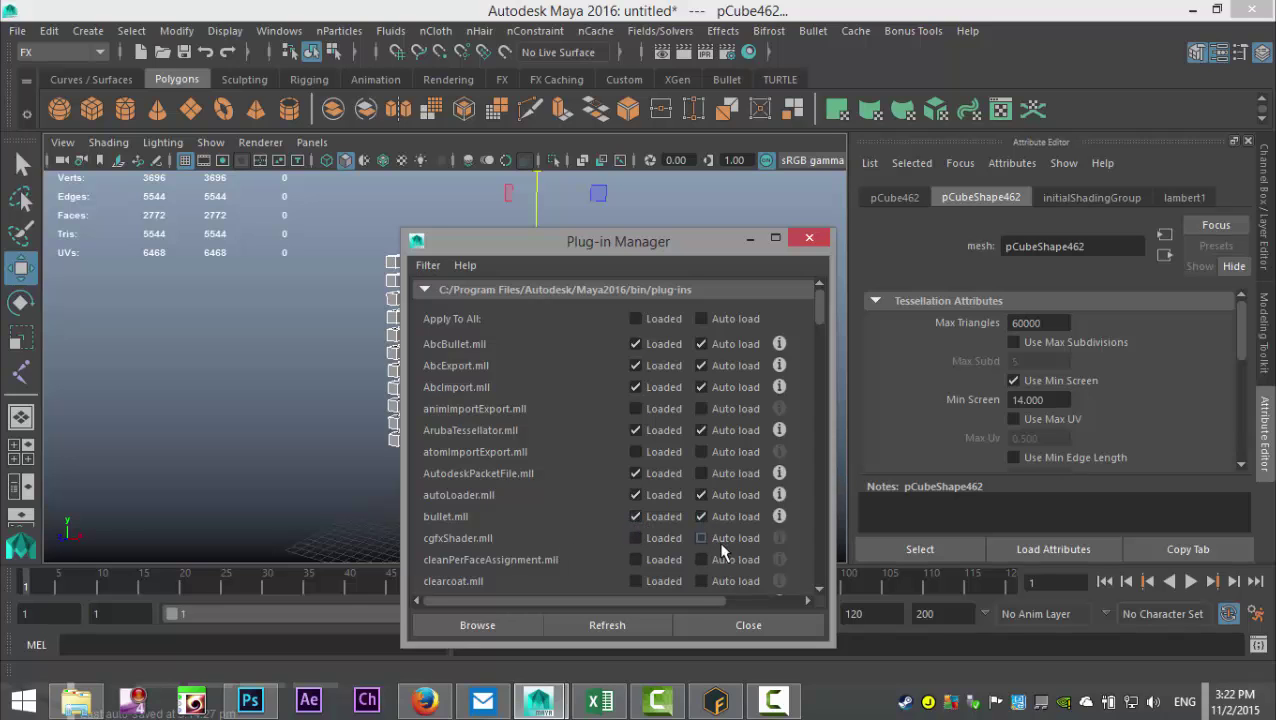
{"action": "left_click", "coordinate": [748, 625]}
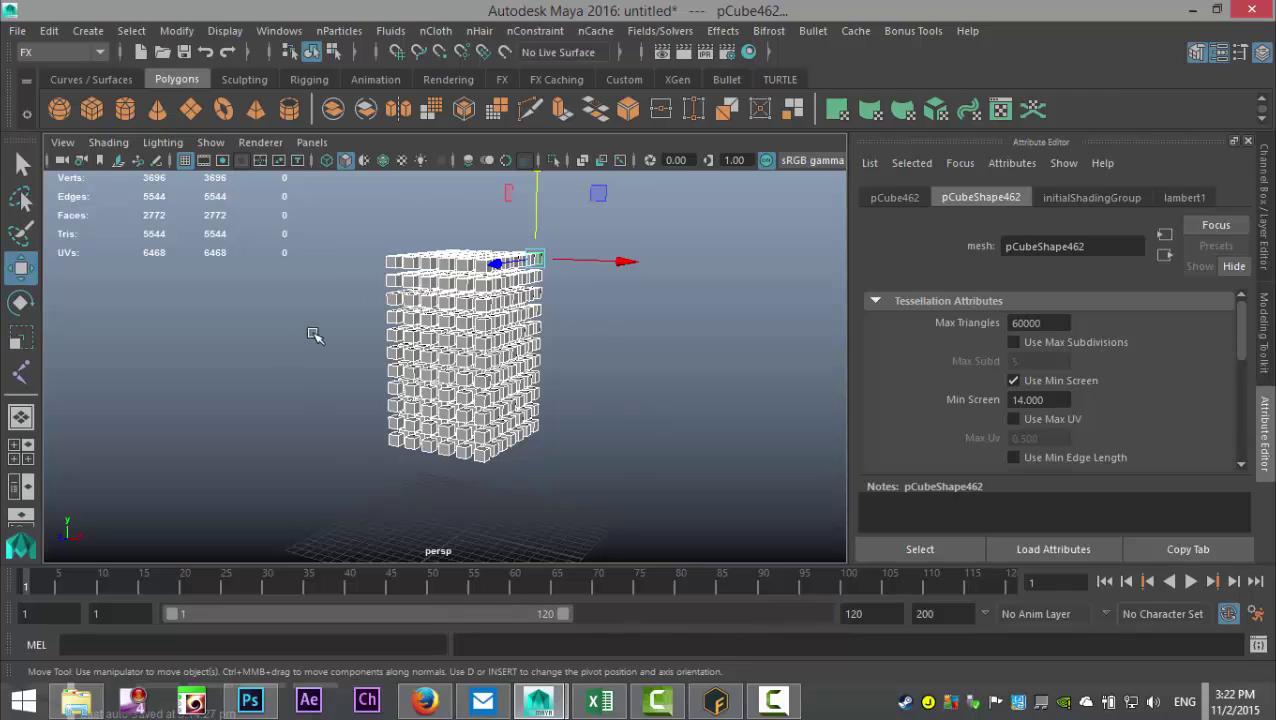
- Make all 462 tower cubes Bullet active rigid bodies
{"action": "left_click", "coordinate": [814, 33]}
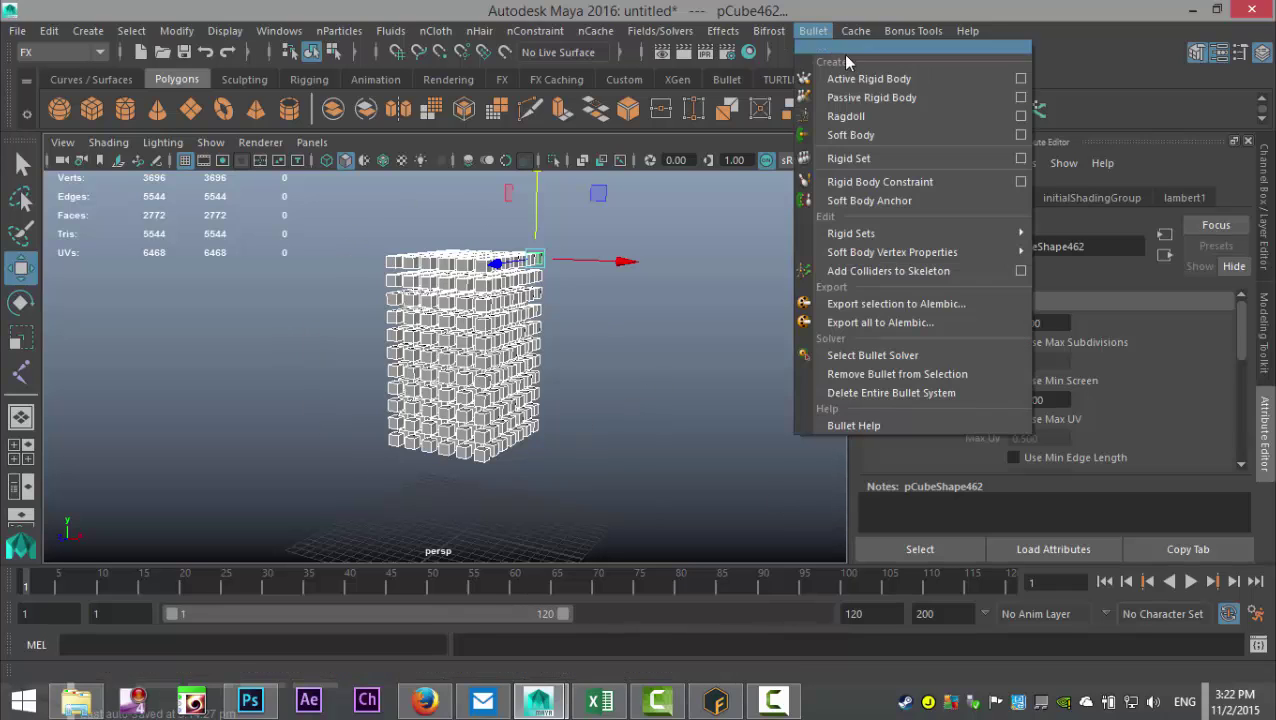
{"action": "left_click", "coordinate": [931, 84]}
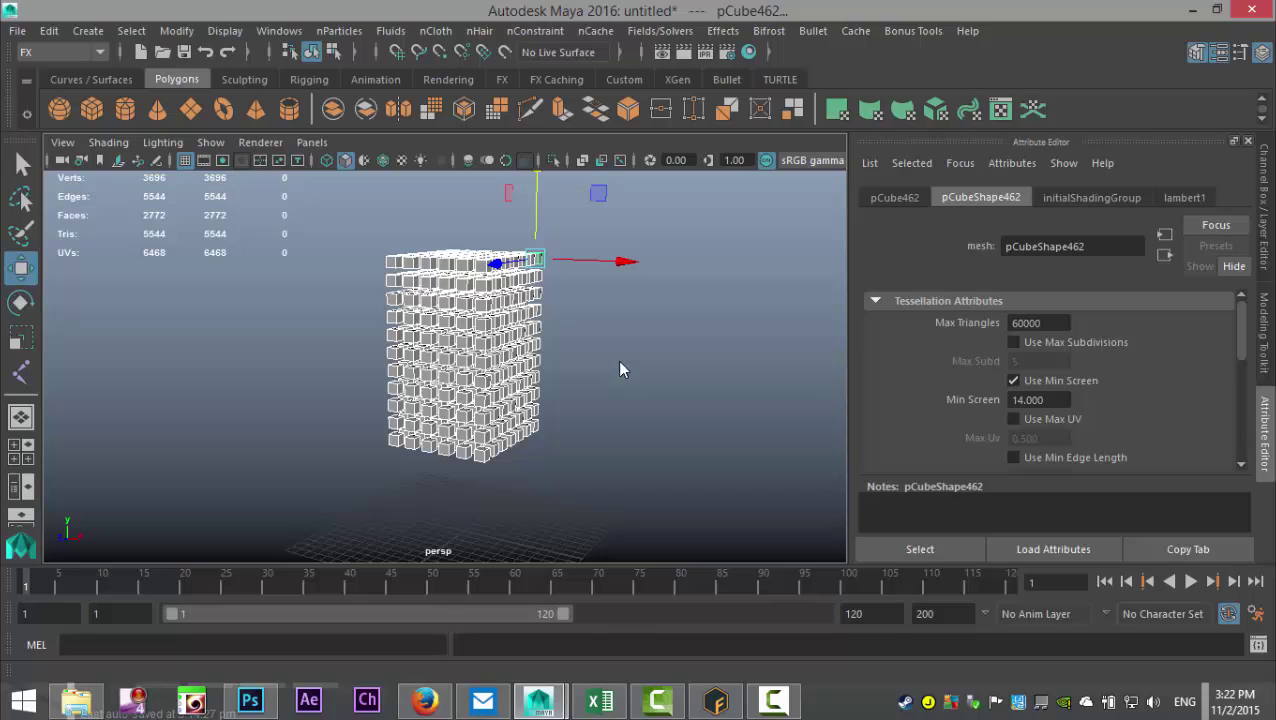
{"action": "scroll", "coordinate": [636, 400], "scroll_direction": "down", "scroll_amount": 4}
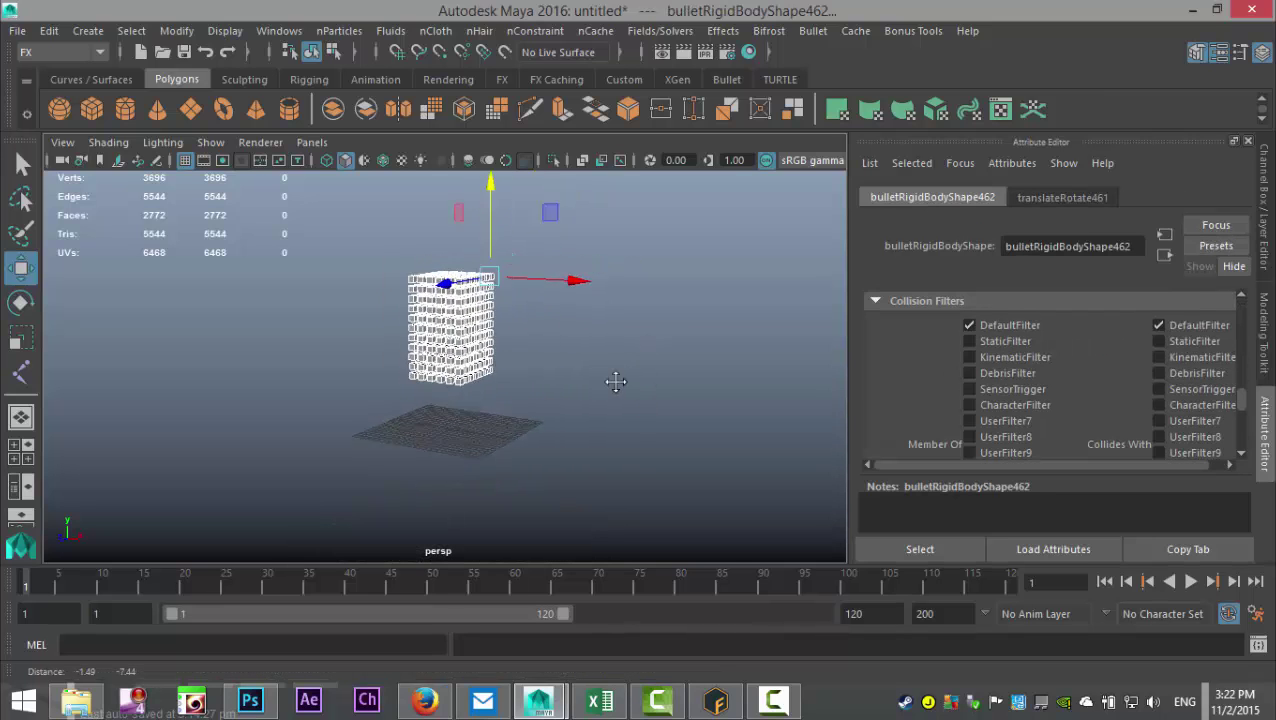
{"action": "scroll", "coordinate": [625, 385], "scroll_direction": "up", "scroll_amount": 5}
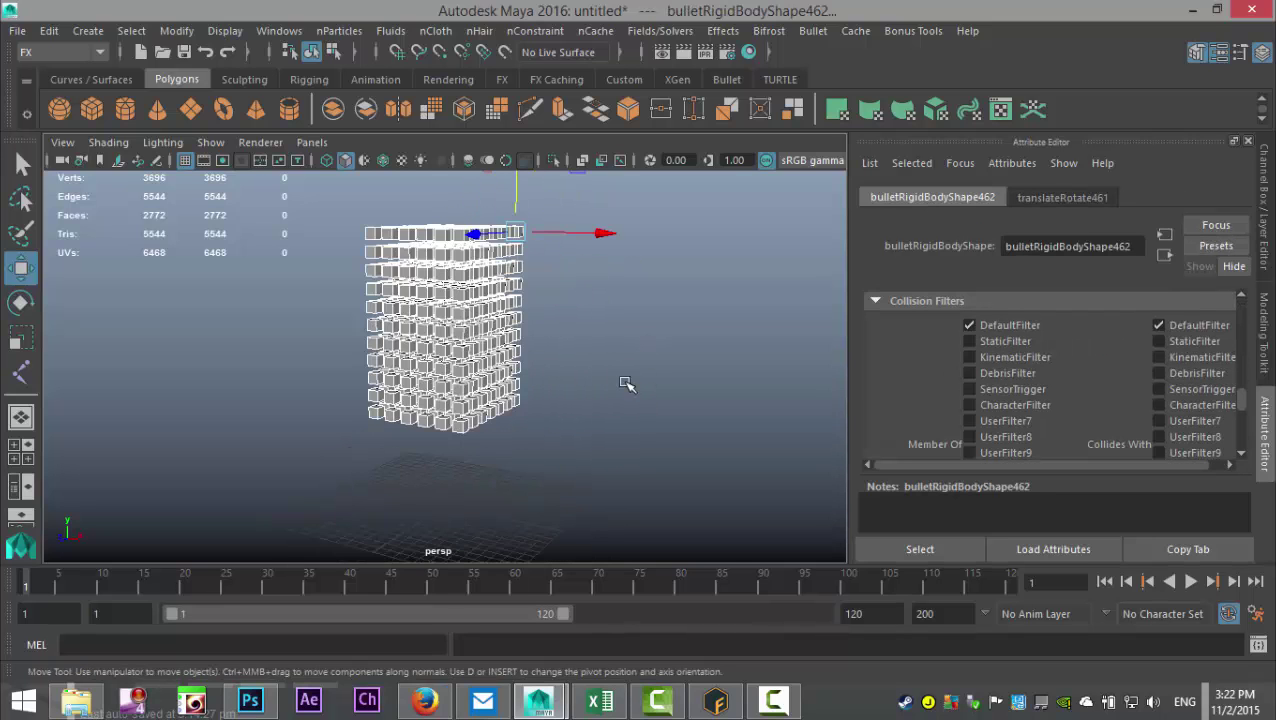
- Change the playback end frame from 120 to 200
{"action": "mouse_move", "coordinate": [618, 376]}
{"action": "left_mouse_down", "text": "alt"}
{"action": "mouse_move", "coordinate": [642, 392]}
{"action": "mouse_move", "coordinate": [627, 396]}
{"action": "left_mouse_up", "text": "alt"}
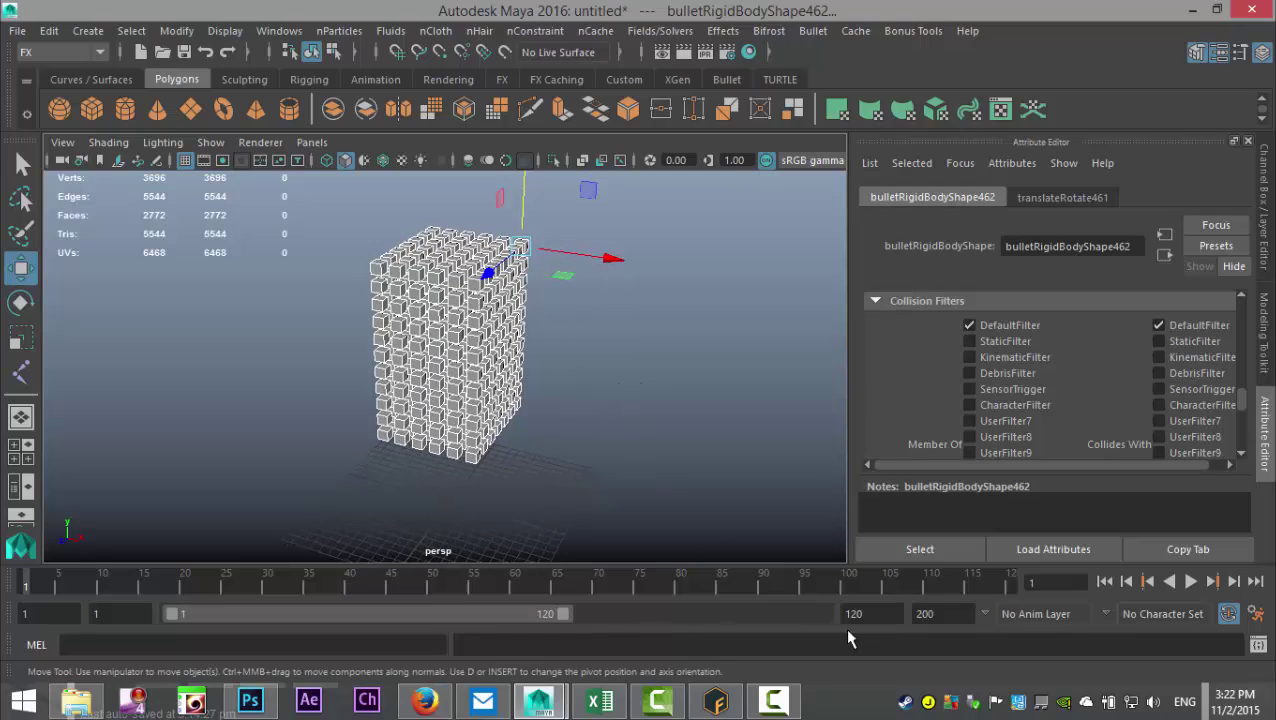
{"action": "double_click", "coordinate": [880, 613]}
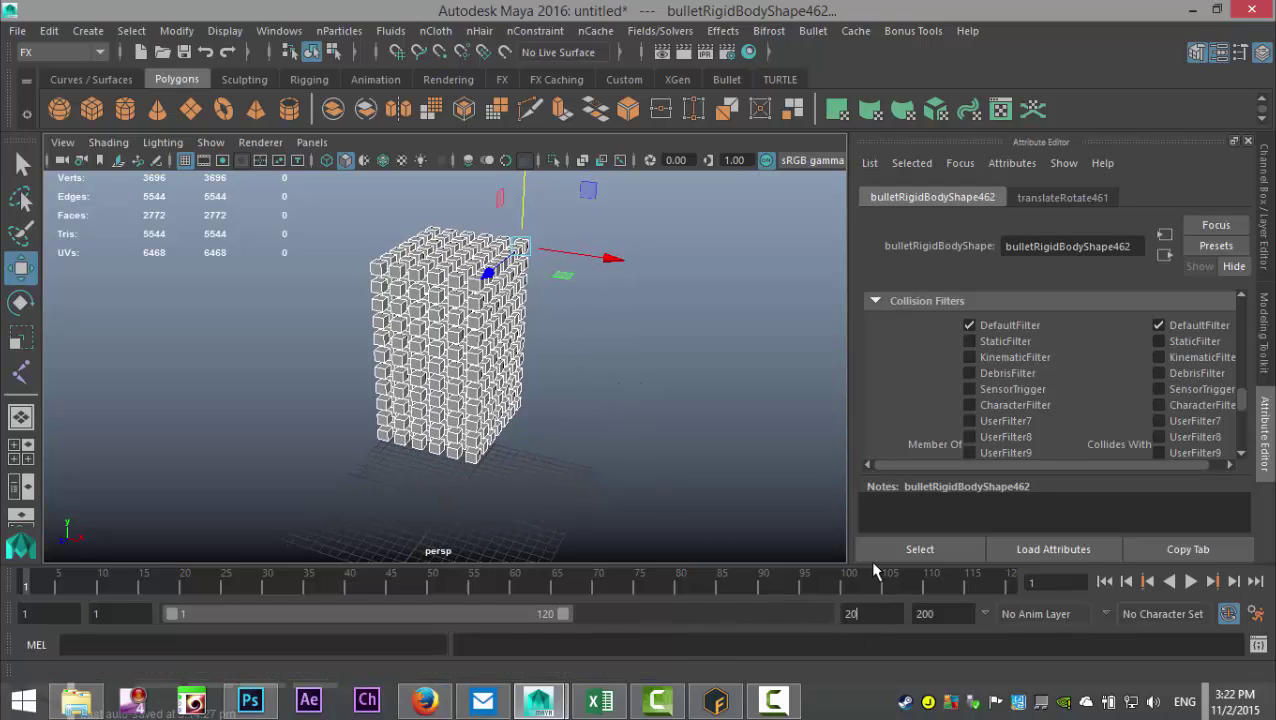
{"action": "left_click", "coordinate": [948, 613]}
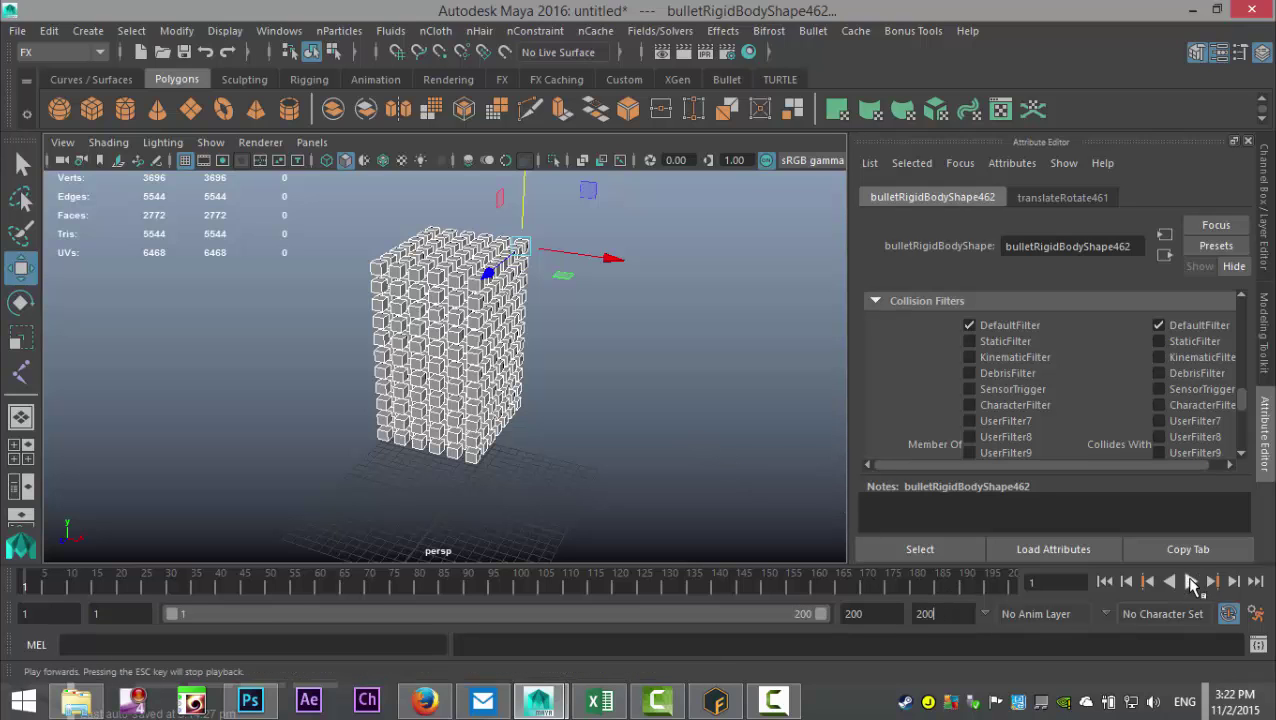
{"action": "left_click", "coordinate": [1192, 583]}
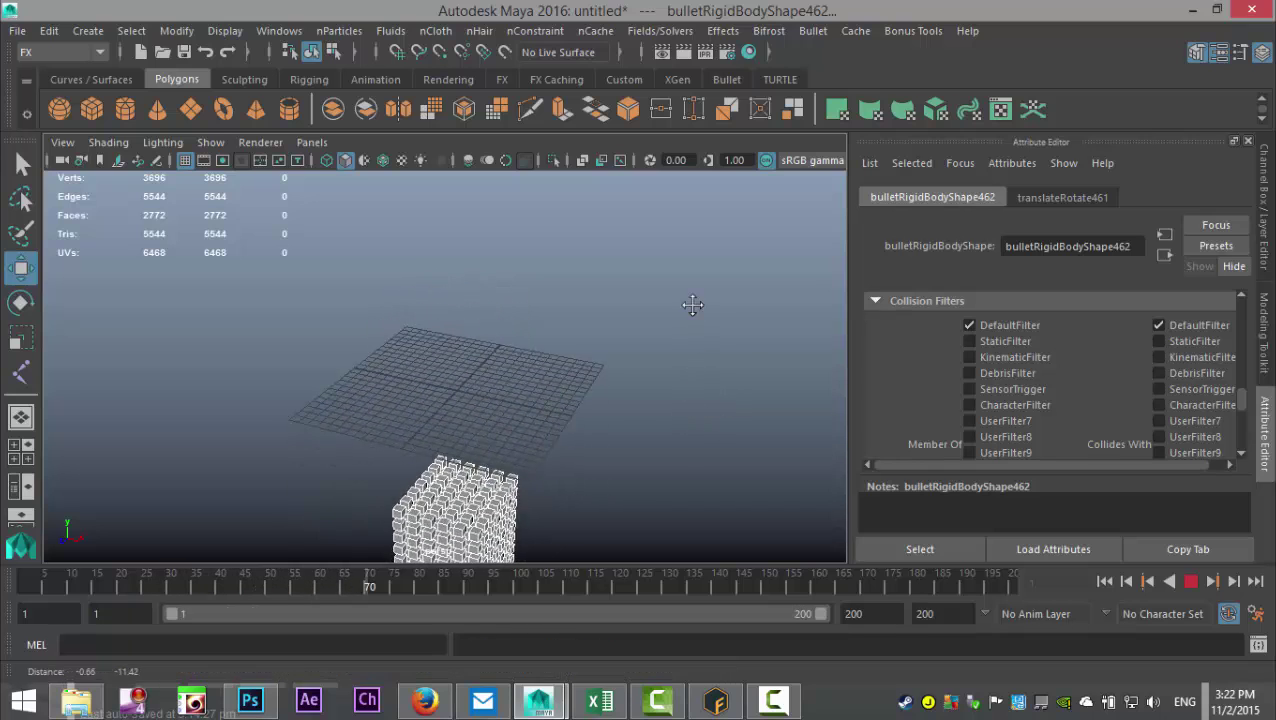
{"action": "left_click", "coordinate": [1192, 582]}
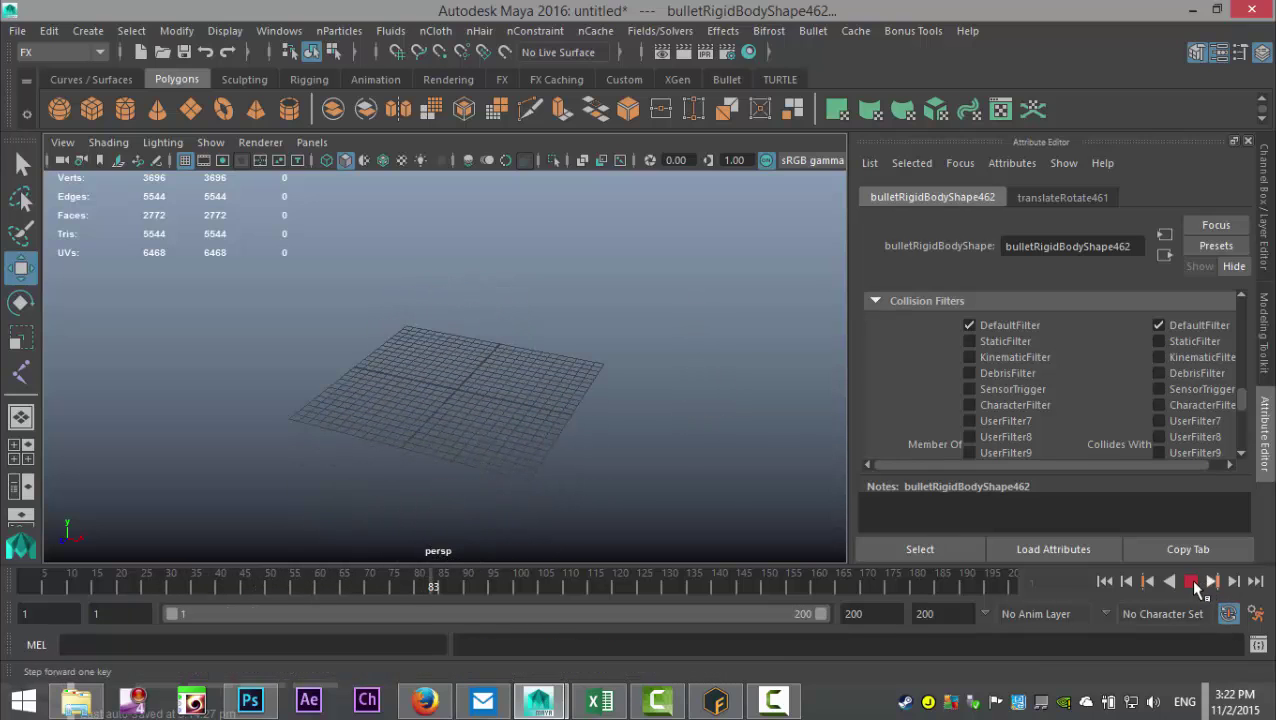
{"action": "left_click", "coordinate": [1104, 581]}
{"action": "left_click_drag", "start_coordinate": [736, 483], "coordinate": [681, 464], "text": "alt"}
{"action": "left_click_drag", "start_coordinate": [661, 393], "coordinate": [670, 422], "text": "alt"}
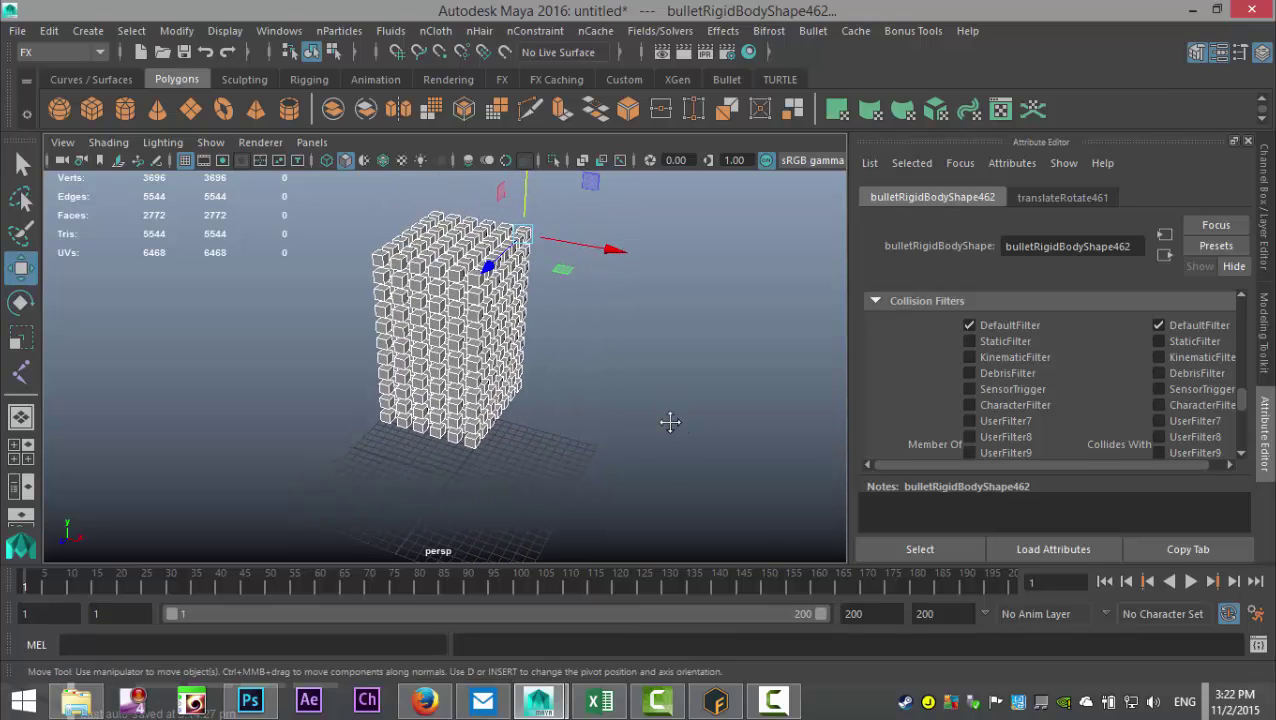
- Select bulletSolver1 in the Outliner, enable its Ground Plane, then minimize the Outliner
{"action": "left_click", "coordinate": [269, 33]}
{"action": "left_click", "coordinate": [316, 196]}
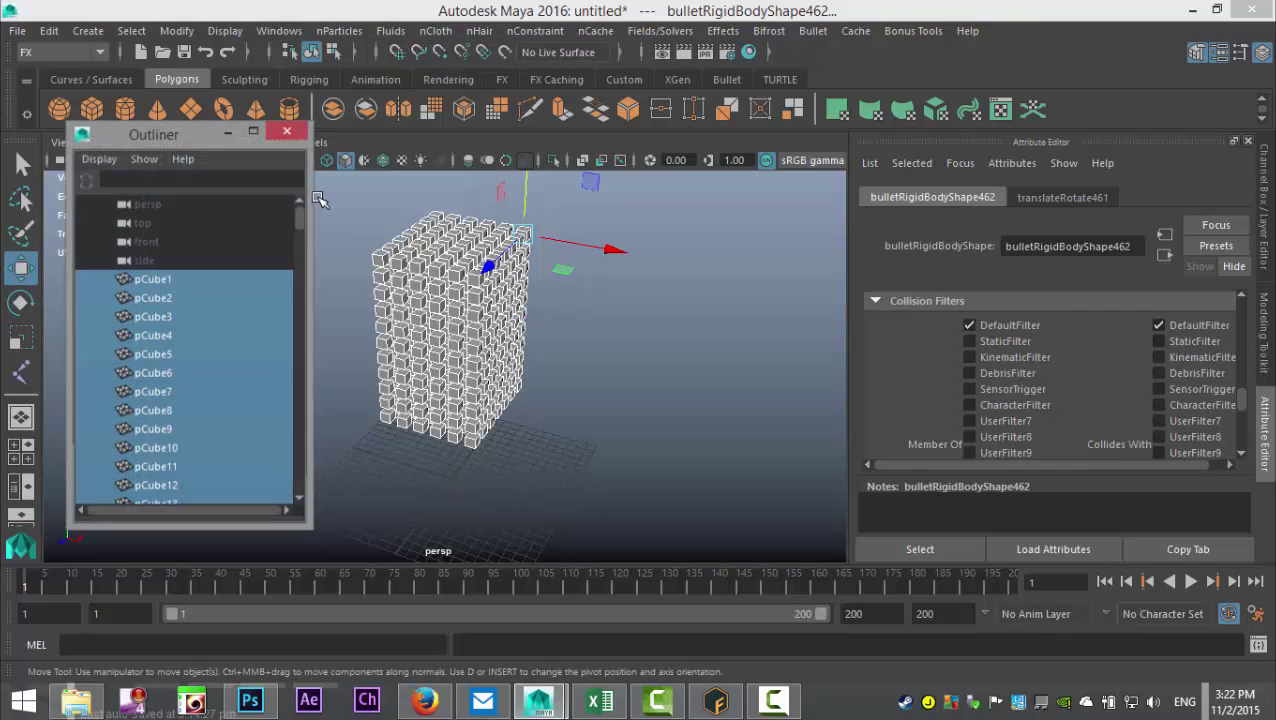
{"action": "left_click_drag", "start_coordinate": [303, 232], "coordinate": [307, 485]}
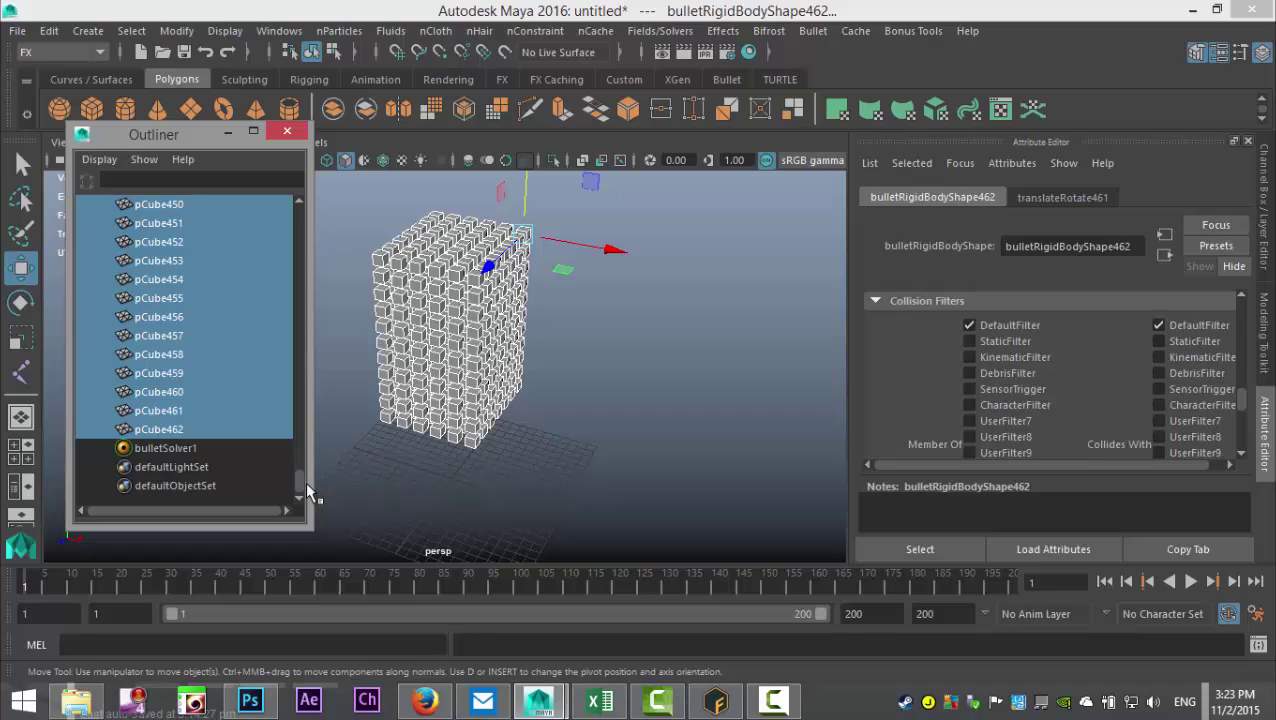
{"action": "left_click", "coordinate": [163, 449]}
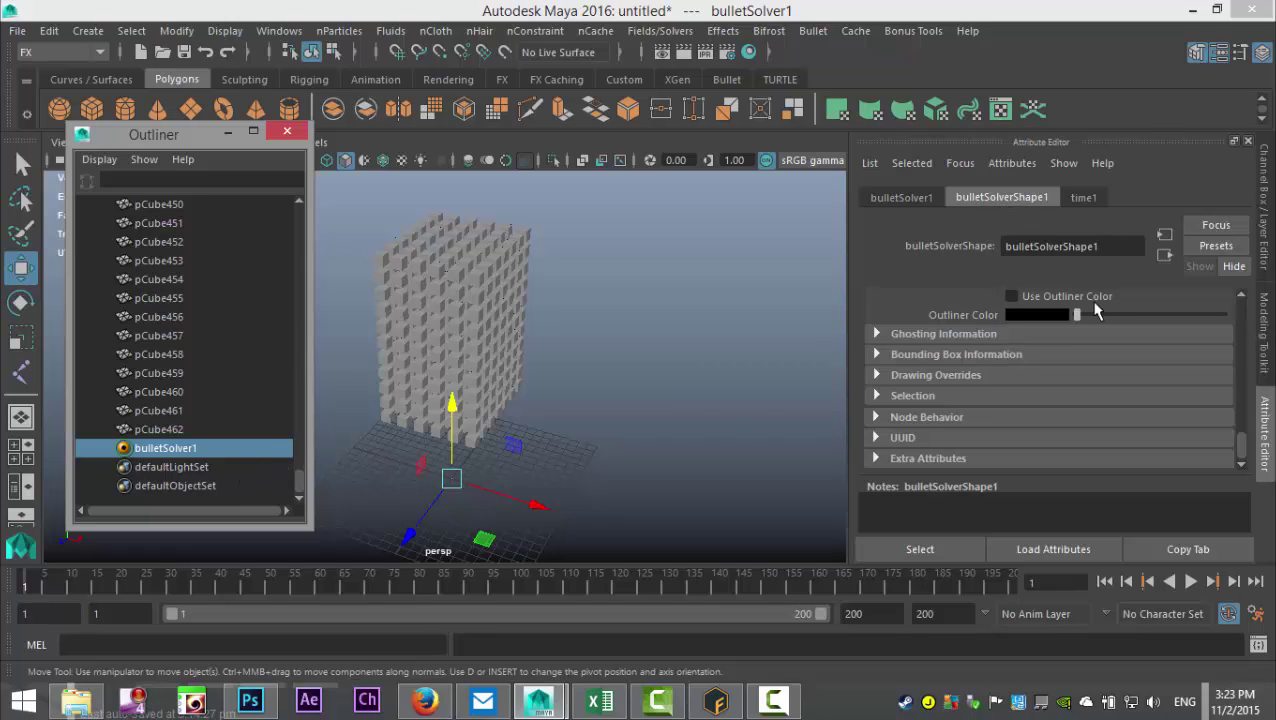
{"action": "scroll", "coordinate": [1133, 339], "scroll_direction": "up", "scroll_amount": 15}
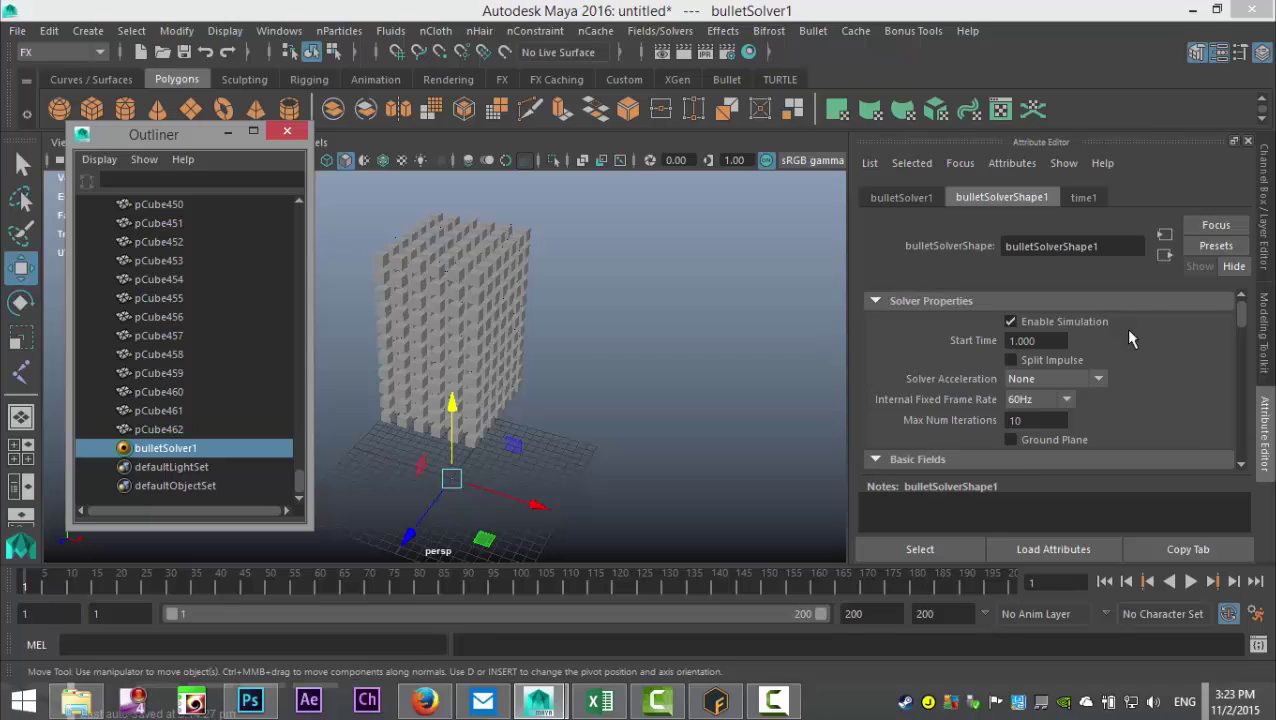
{"action": "scroll", "coordinate": [1120, 354], "scroll_direction": "down", "scroll_amount": 3}
{"action": "scroll", "coordinate": [1125, 359], "scroll_direction": "down", "scroll_amount": 2}
{"action": "scroll", "coordinate": [1125, 359], "scroll_direction": "up", "scroll_amount": 2}
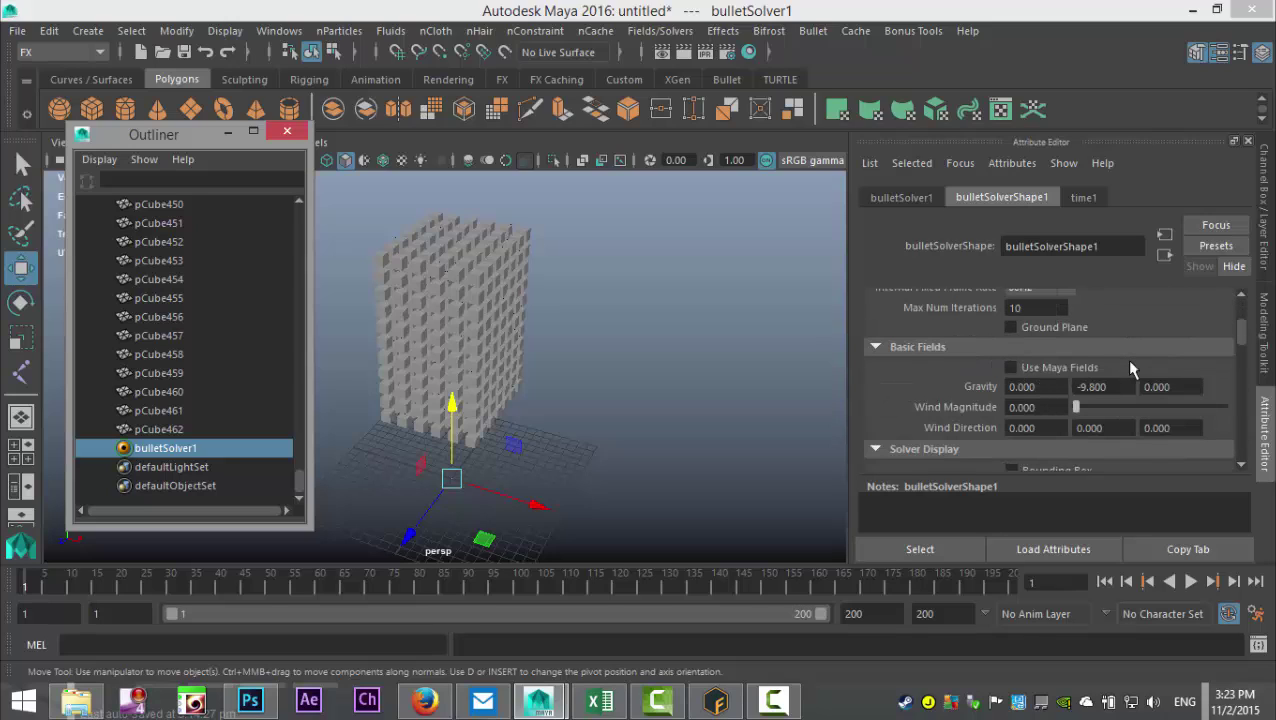
{"action": "left_click", "coordinate": [1010, 328]}
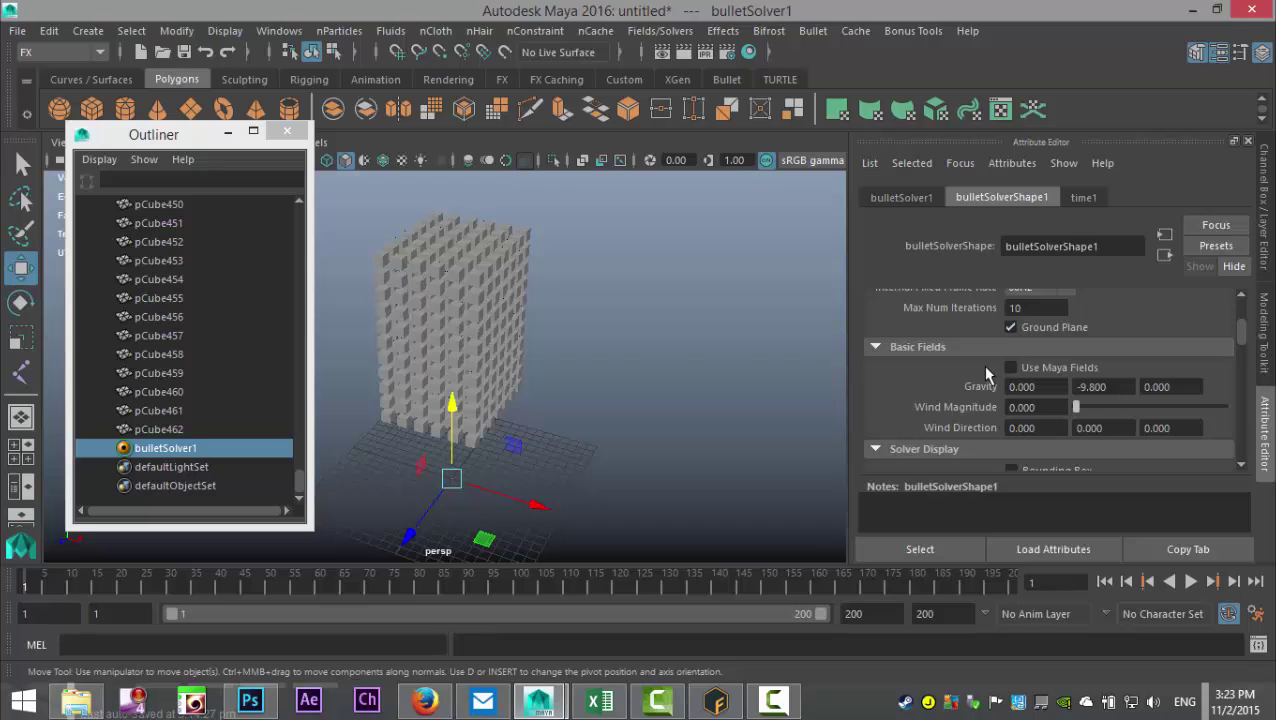
{"action": "left_click", "coordinate": [228, 133]}
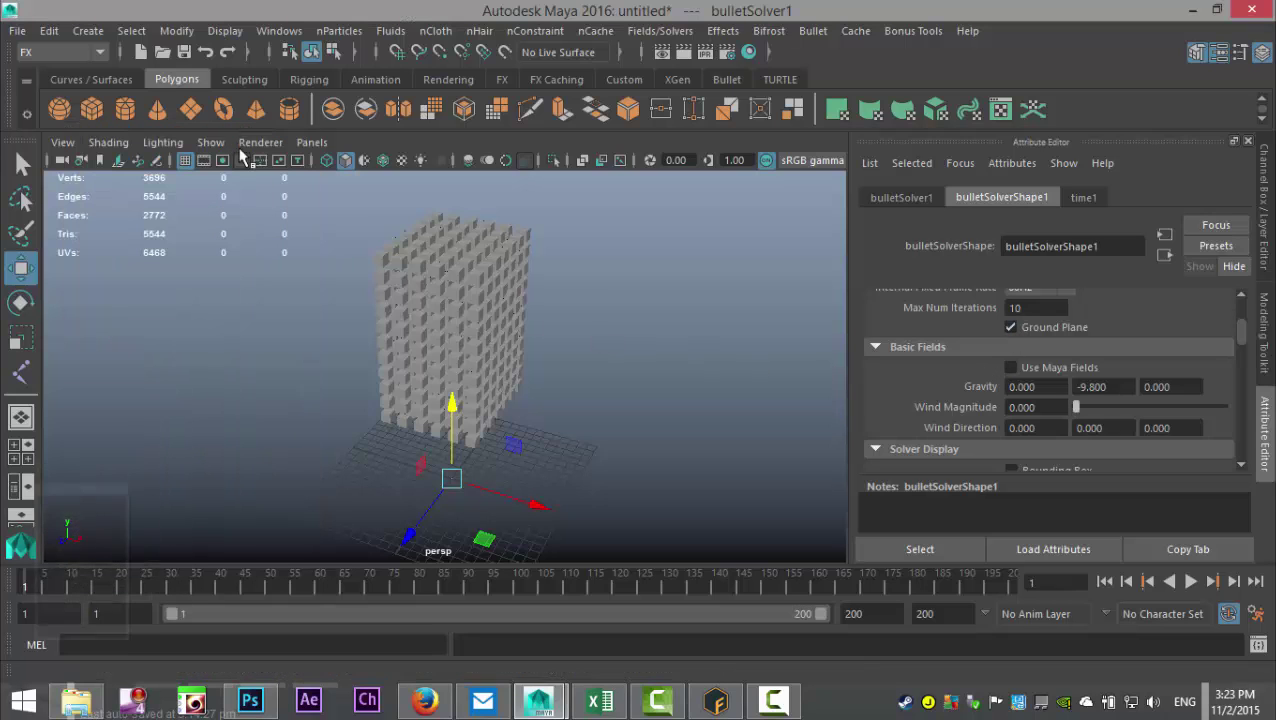
{"action": "scroll", "coordinate": [514, 398], "scroll_direction": "up", "scroll_amount": 3}
{"action": "left_click_drag", "start_coordinate": [514, 408], "coordinate": [703, 487], "text": "alt"}
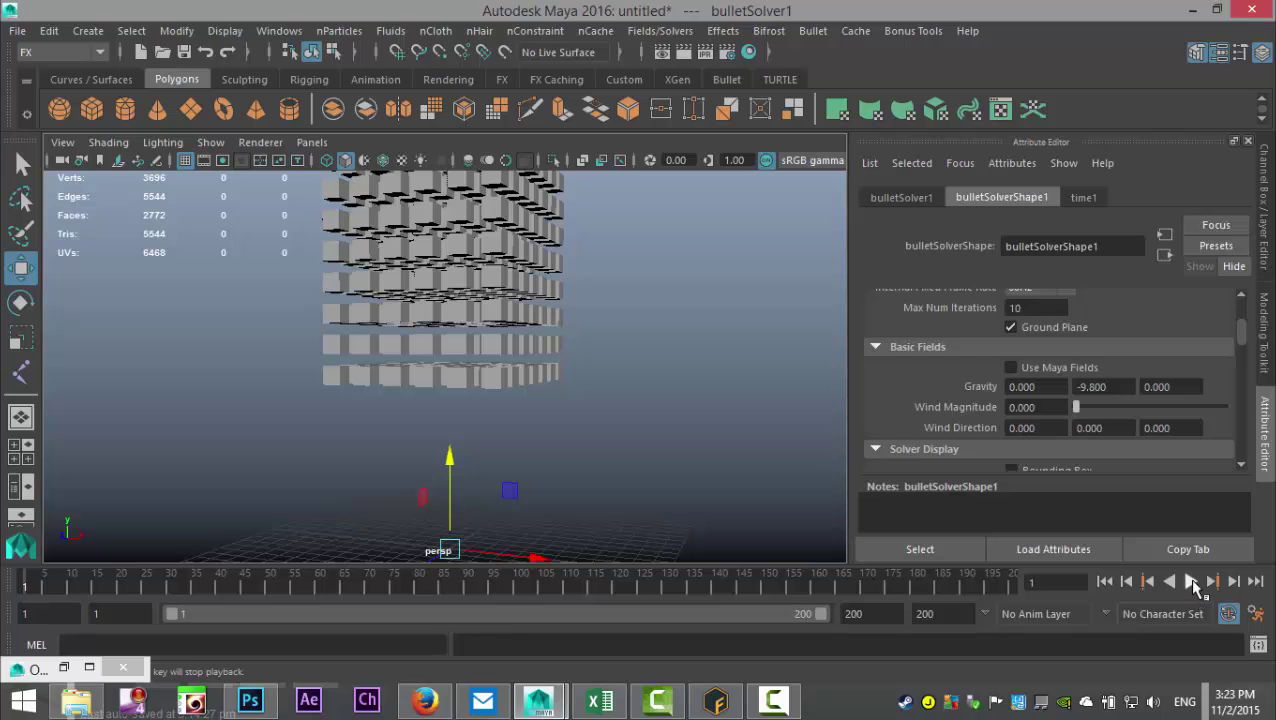
{"action": "left_click", "coordinate": [1191, 581]}
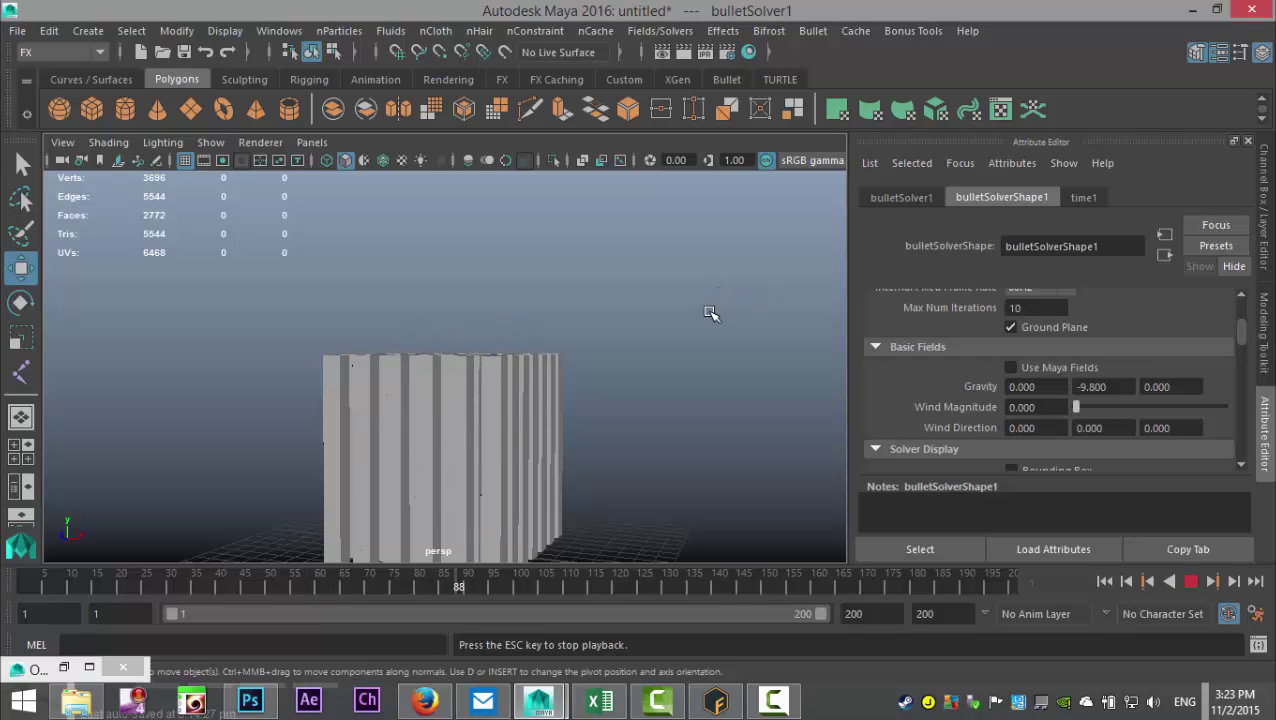
{"action": "mouse_move", "coordinate": [689, 336]}
{"action": "left_mouse_down", "text": "alt"}
{"action": "mouse_move", "coordinate": [672, 382]}
{"action": "mouse_move", "coordinate": [686, 296]}
{"action": "mouse_move", "coordinate": [675, 342]}
{"action": "mouse_move", "coordinate": [675, 305]}
{"action": "mouse_move", "coordinate": [679, 316]}
{"action": "left_mouse_up", "text": "alt"}
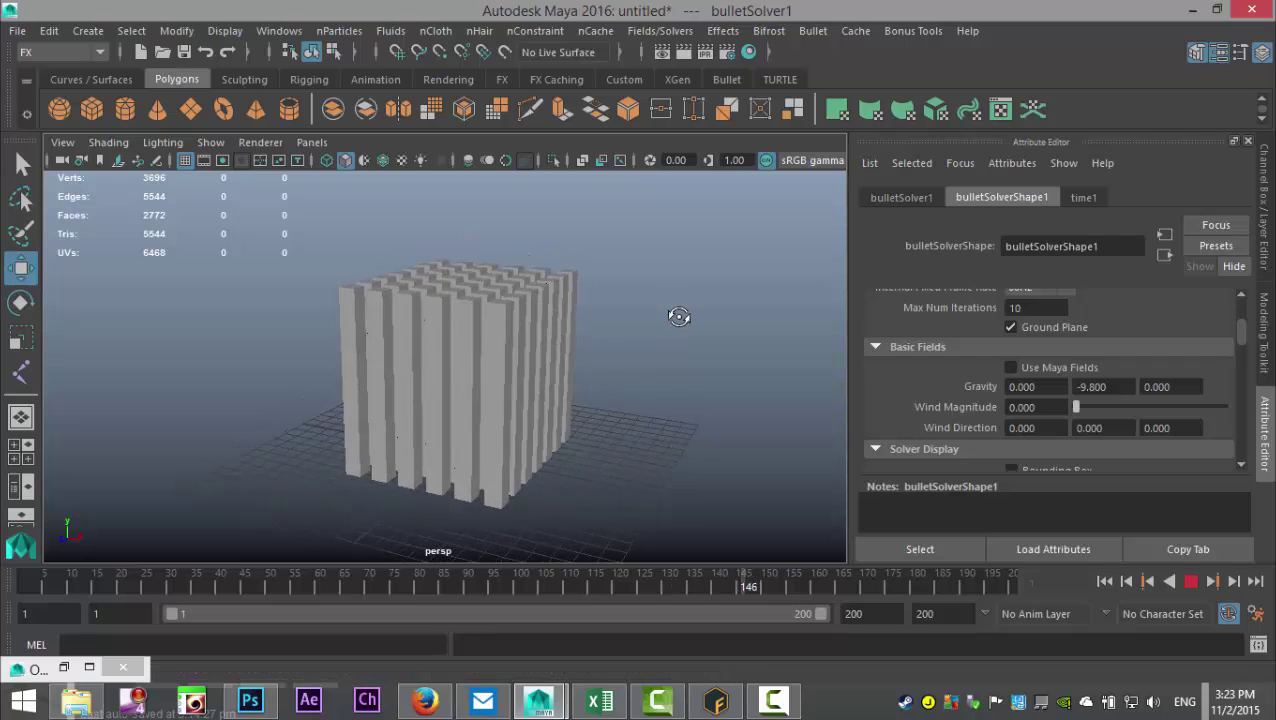
{"action": "left_click", "coordinate": [1104, 582]}
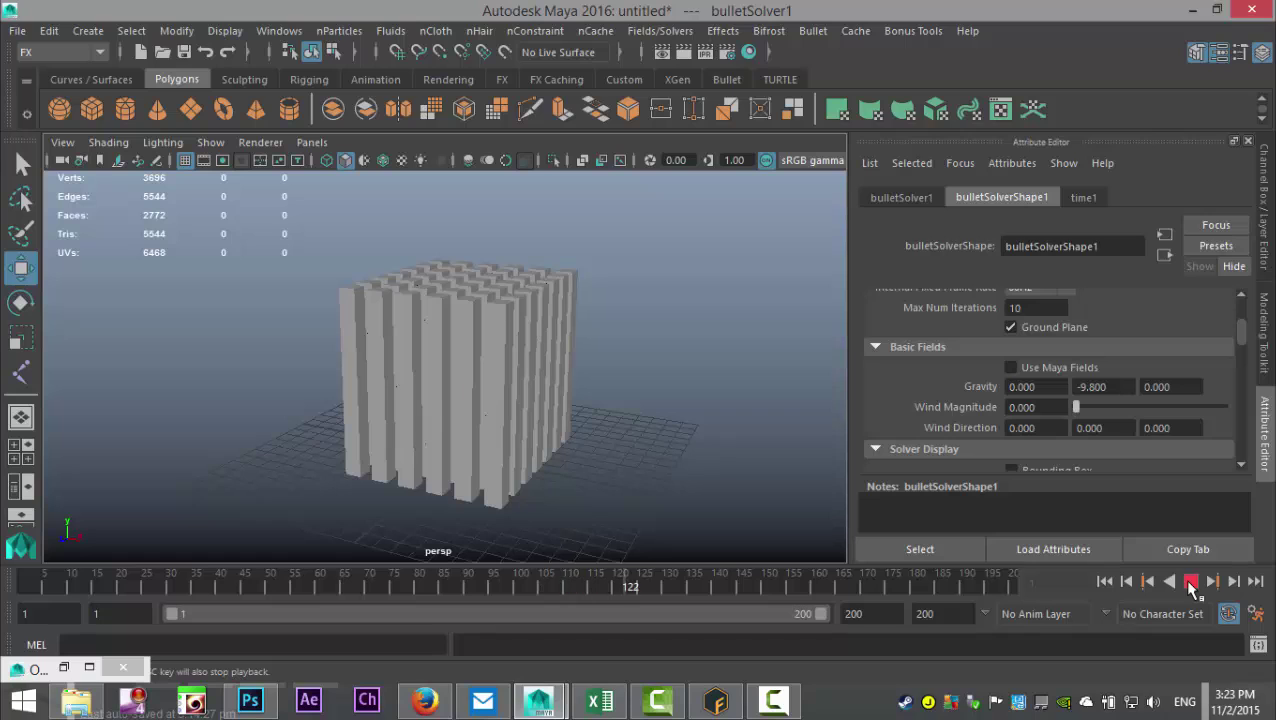
{"action": "left_click", "coordinate": [1190, 582]}
{"action": "left_click", "coordinate": [1105, 583]}
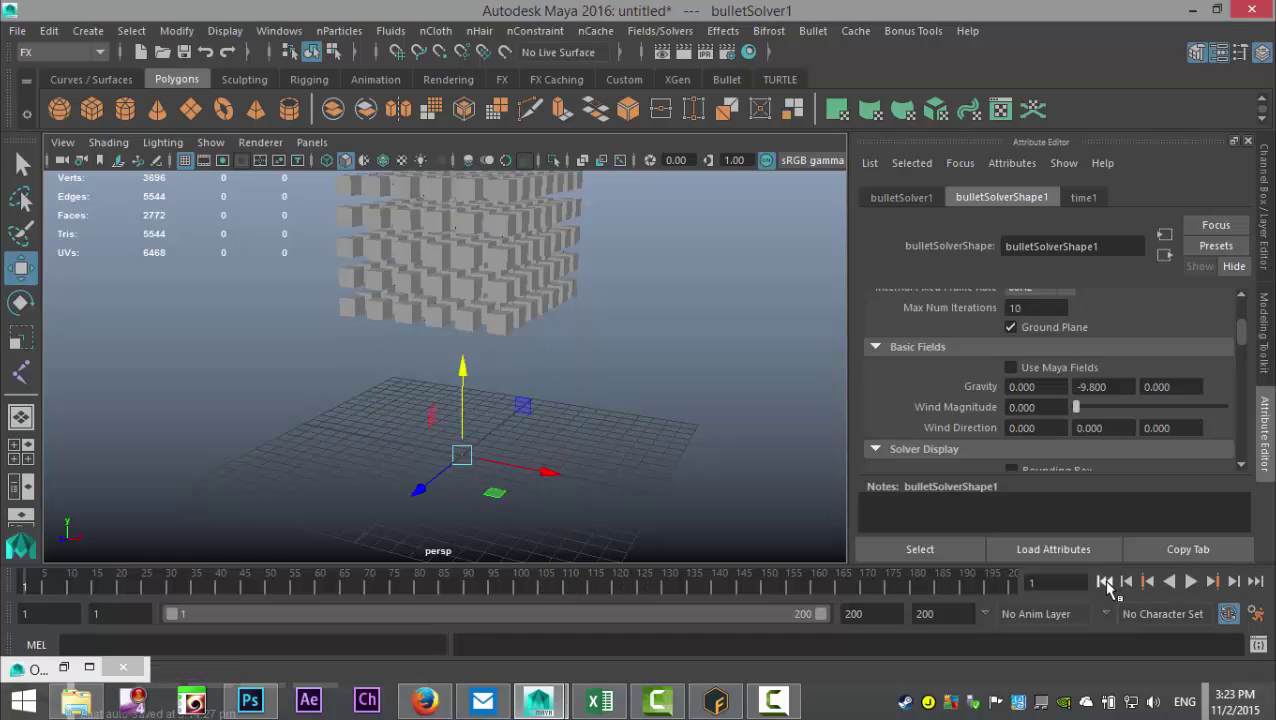
{"action": "left_click_drag", "start_coordinate": [541, 376], "coordinate": [513, 396], "text": "alt"}
{"action": "left_click_drag", "start_coordinate": [632, 364], "coordinate": [601, 398], "text": "alt"}
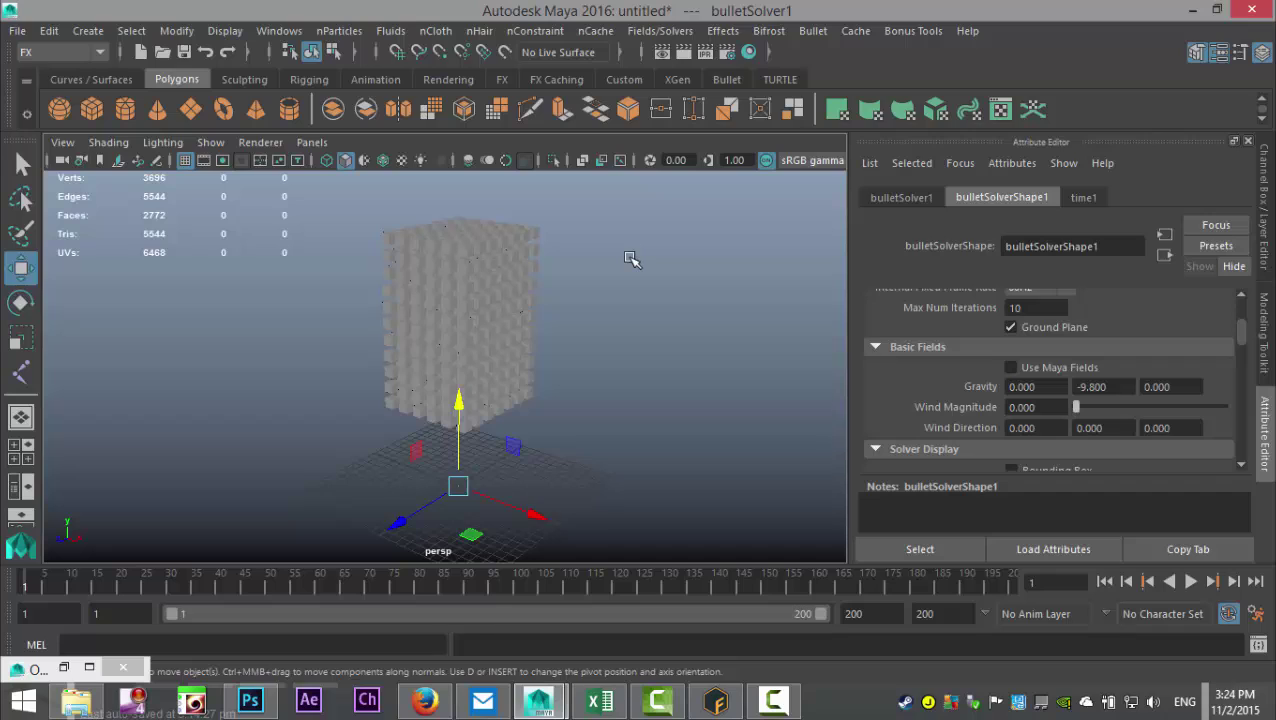
- Create a polygon sphere and scale it up uniformly
{"action": "left_click", "coordinate": [61, 115]}
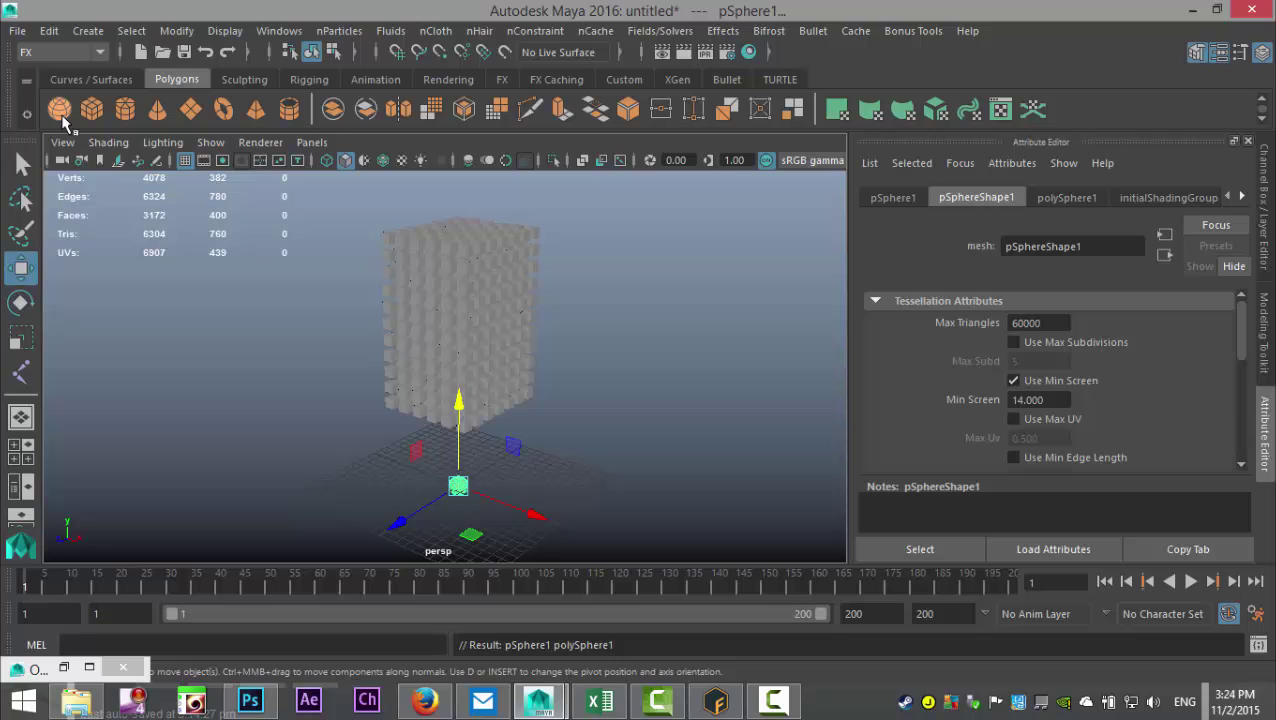
{"action": "key", "text": "r"}
{"action": "left_click_drag", "start_coordinate": [467, 489], "coordinate": [520, 505]}
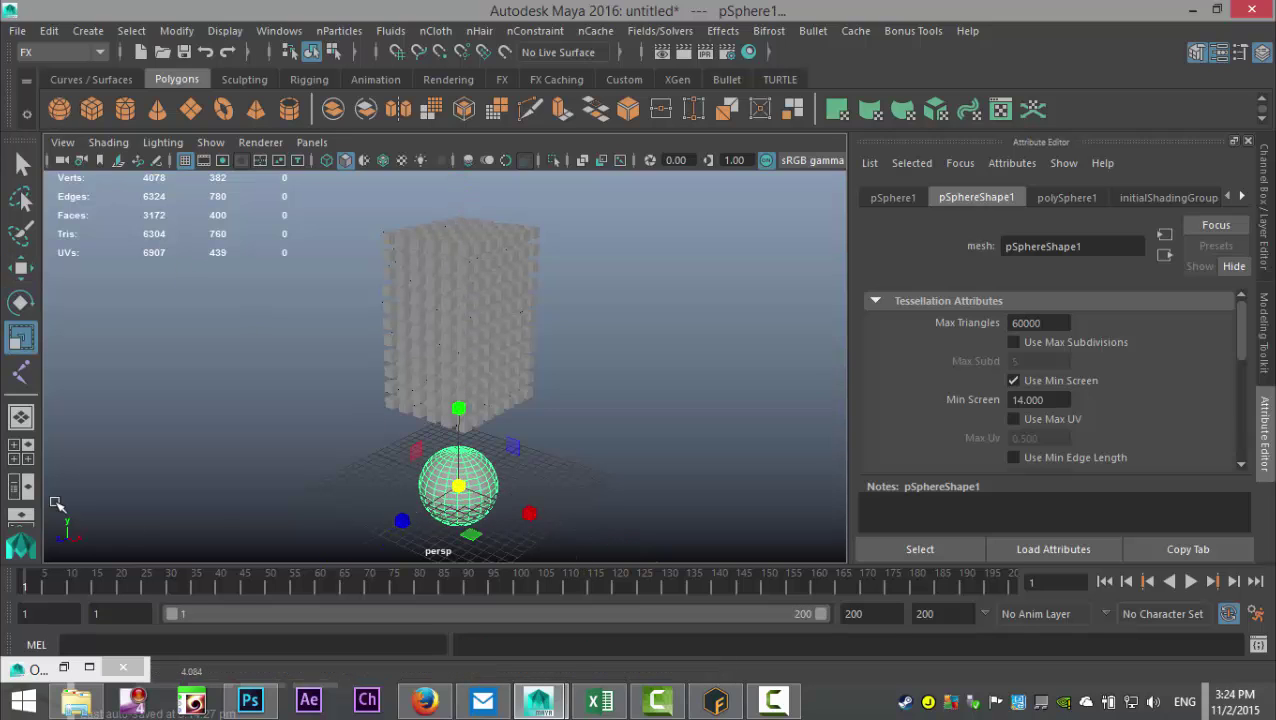
- Raise the sphere along Y so it sits on the ground beneath the cube stack
{"action": "left_click", "coordinate": [21, 458]}
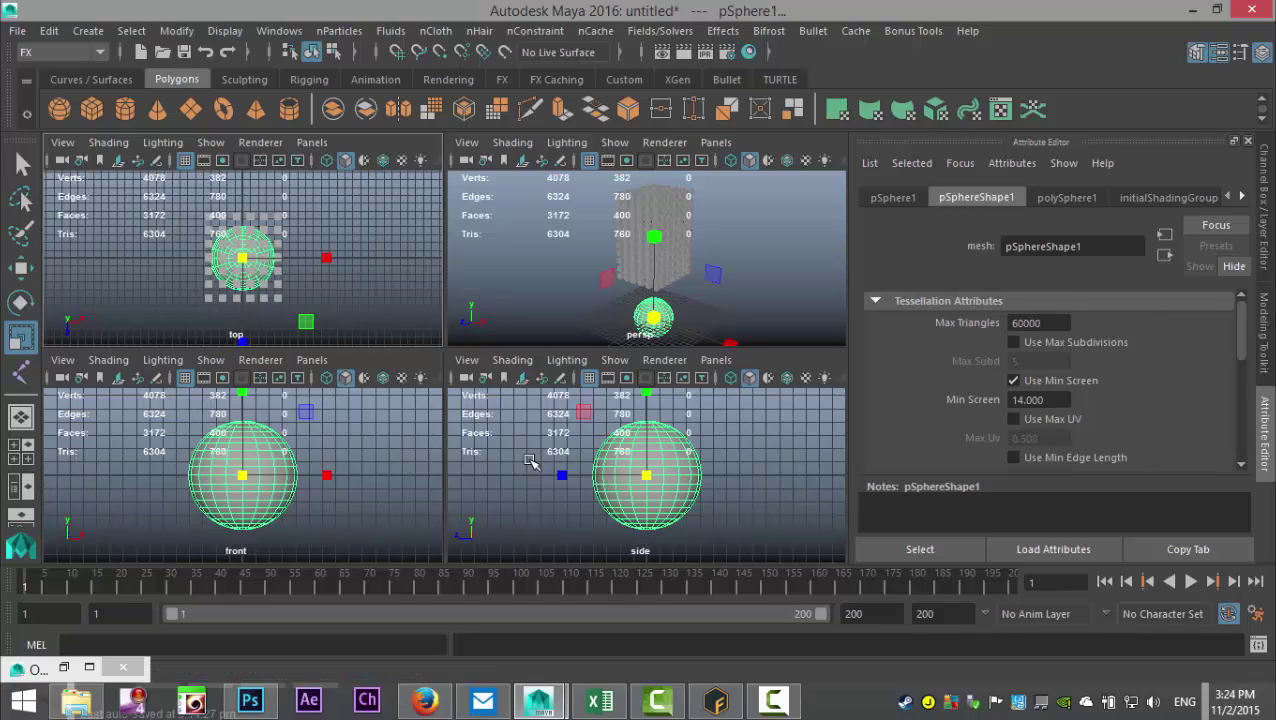
{"action": "key", "text": "w"}
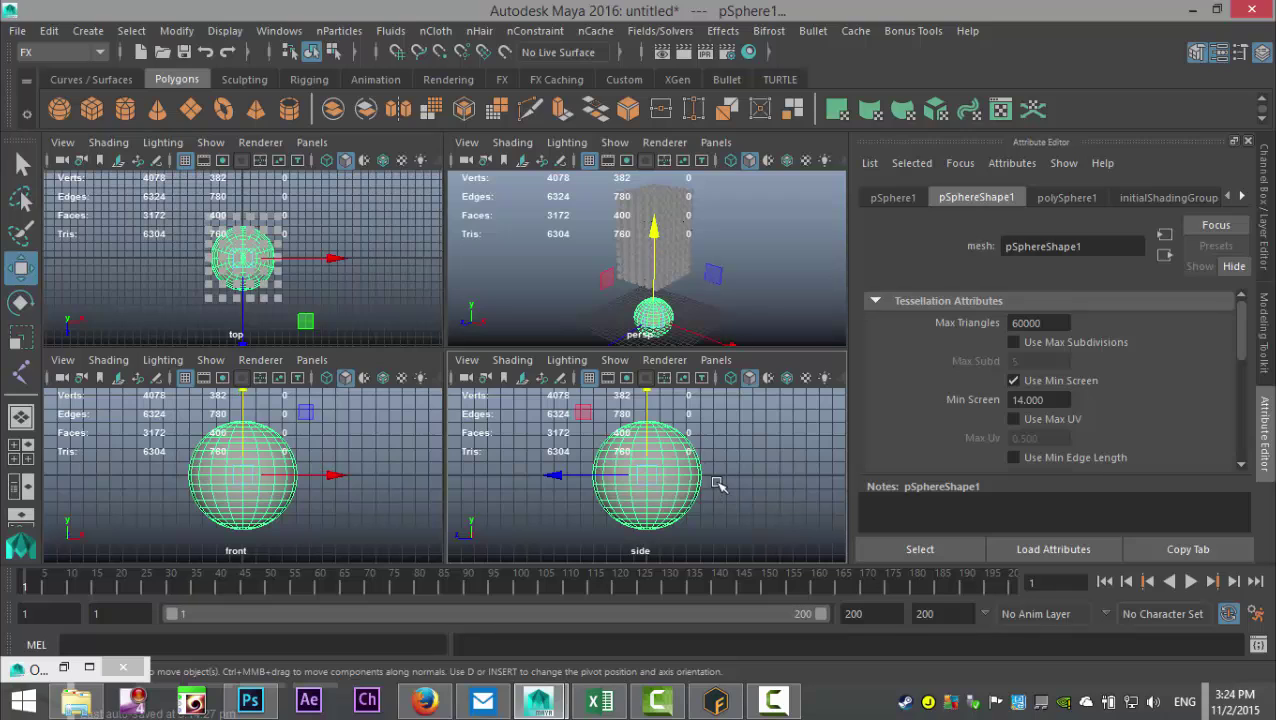
{"action": "left_click_drag", "start_coordinate": [650, 410], "coordinate": [659, 355]}
{"action": "scroll", "coordinate": [690, 272], "scroll_direction": "up", "scroll_amount": 5}
{"action": "key", "text": "space"}
{"action": "scroll", "coordinate": [632, 396], "scroll_direction": "down", "scroll_amount": 6}
{"action": "mouse_move", "coordinate": [607, 419]}
{"action": "left_mouse_down", "text": "alt"}
{"action": "mouse_move", "coordinate": [678, 381]}
{"action": "mouse_move", "coordinate": [564, 401]}
{"action": "mouse_move", "coordinate": [570, 446]}
{"action": "mouse_move", "coordinate": [592, 435]}
{"action": "mouse_move", "coordinate": [598, 407]}
{"action": "left_mouse_up", "text": "alt"}
{"action": "middle_click_drag", "start_coordinate": [598, 407], "coordinate": [590, 418], "text": "alt"}
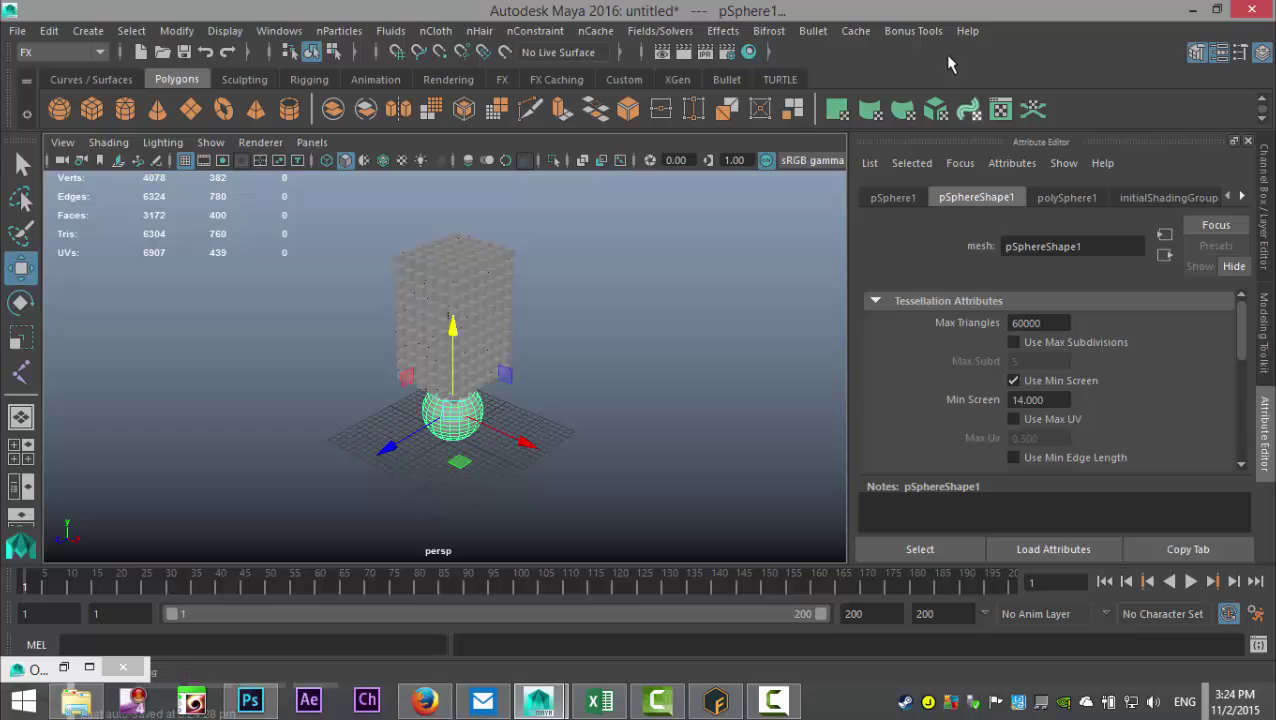
- Make pSphere1 a Bullet passive rigid body, bulletRigidBodyShape463
{"action": "left_click", "coordinate": [814, 32]}
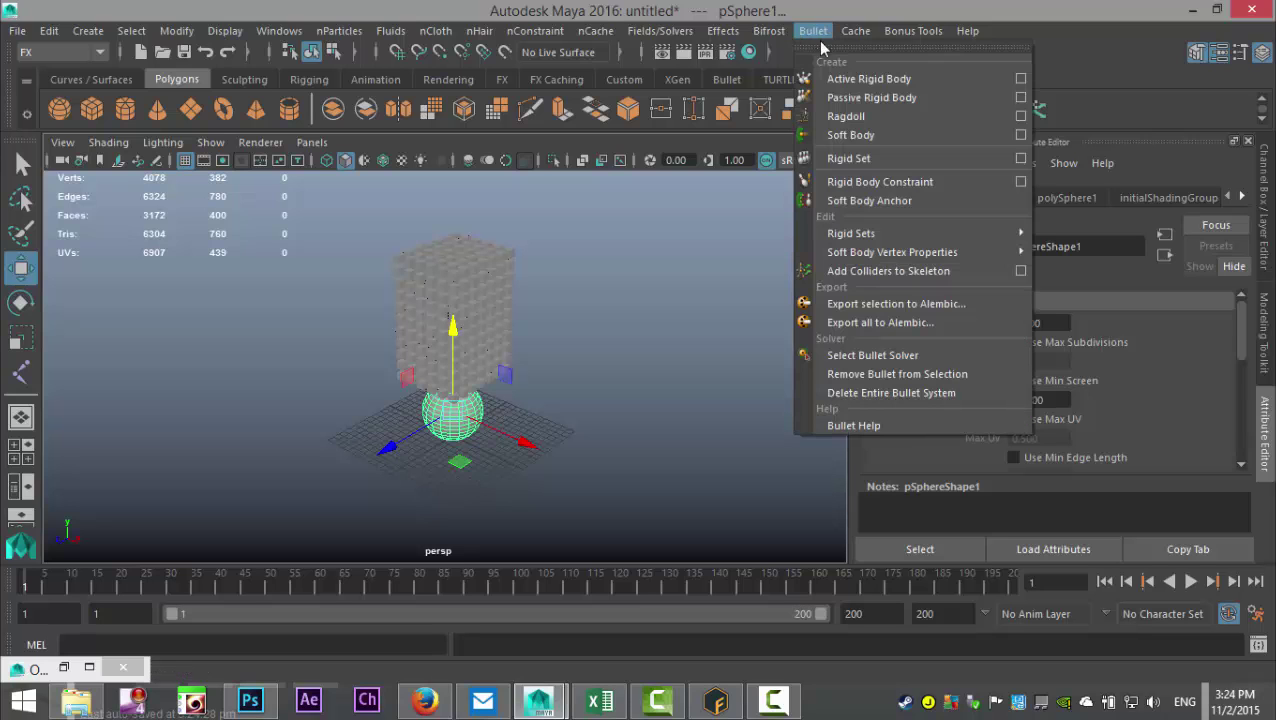
{"action": "left_click", "coordinate": [925, 97]}
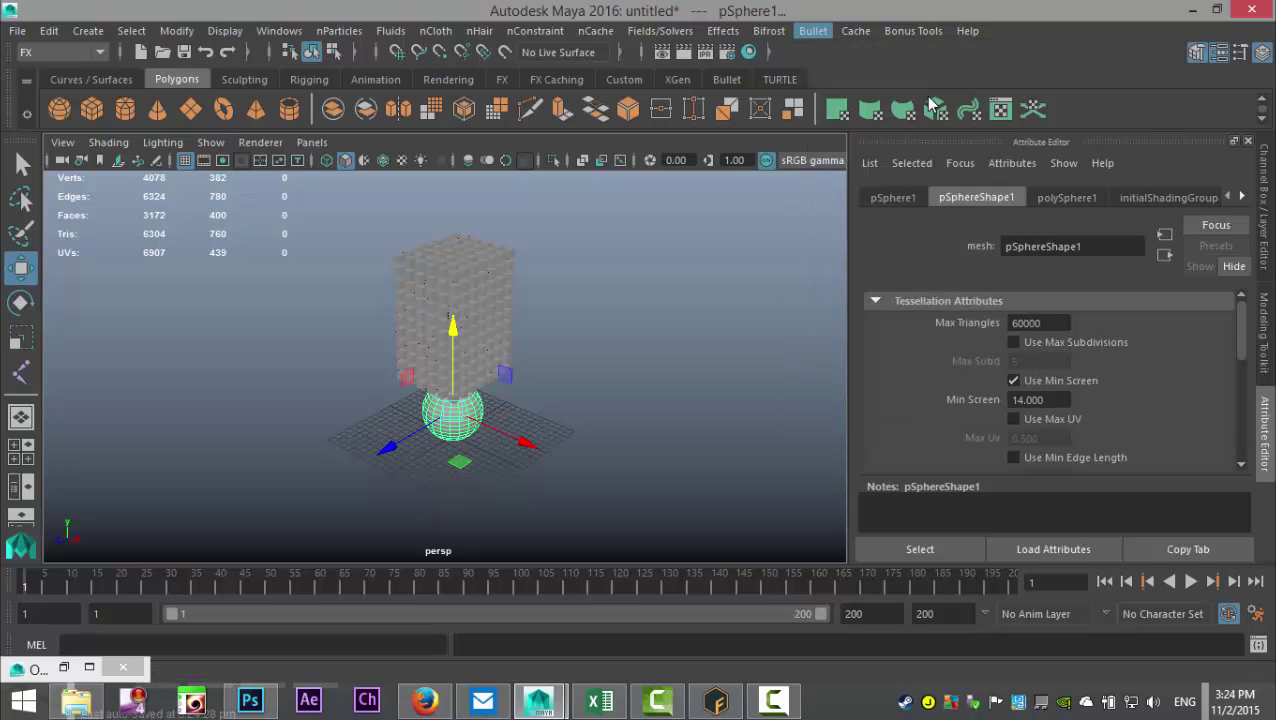
{"action": "scroll", "coordinate": [646, 392], "scroll_direction": "up", "scroll_amount": 2}
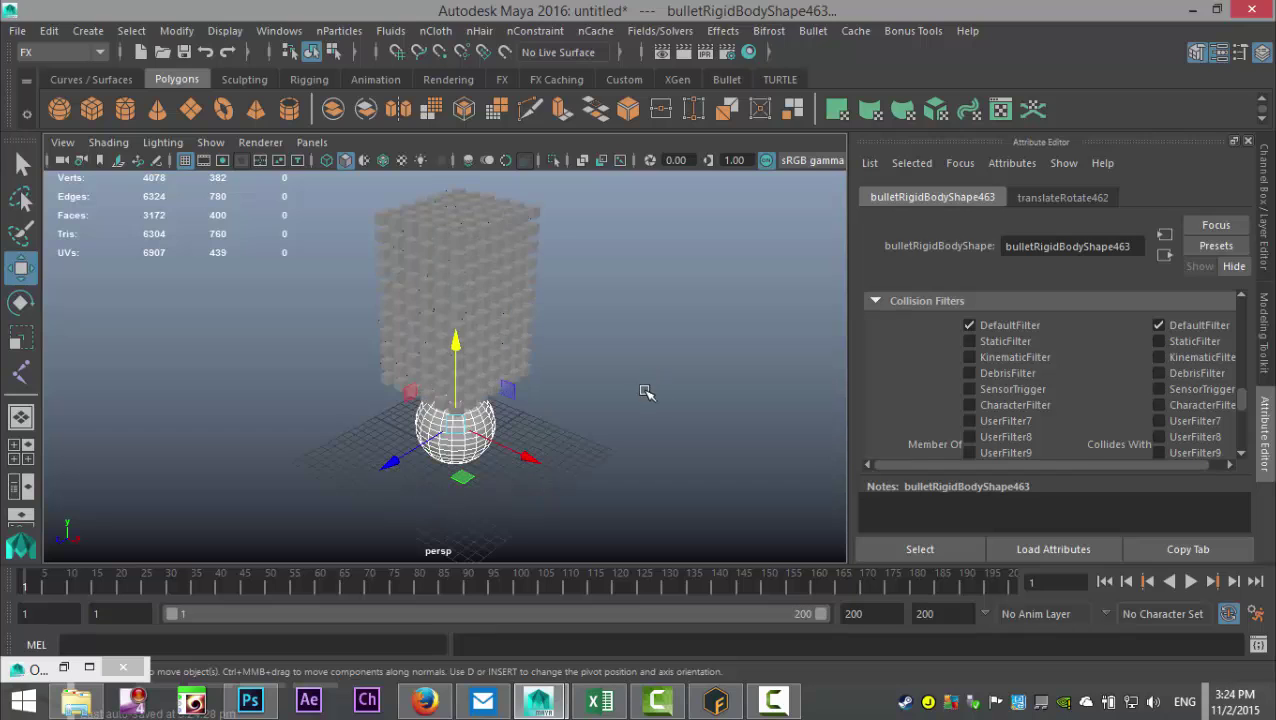
{"action": "mouse_move", "coordinate": [643, 447]}
{"action": "left_mouse_down", "text": "alt"}
{"action": "mouse_move", "coordinate": [644, 421]}
{"action": "mouse_move", "coordinate": [650, 464]}
{"action": "left_mouse_up", "text": "alt"}
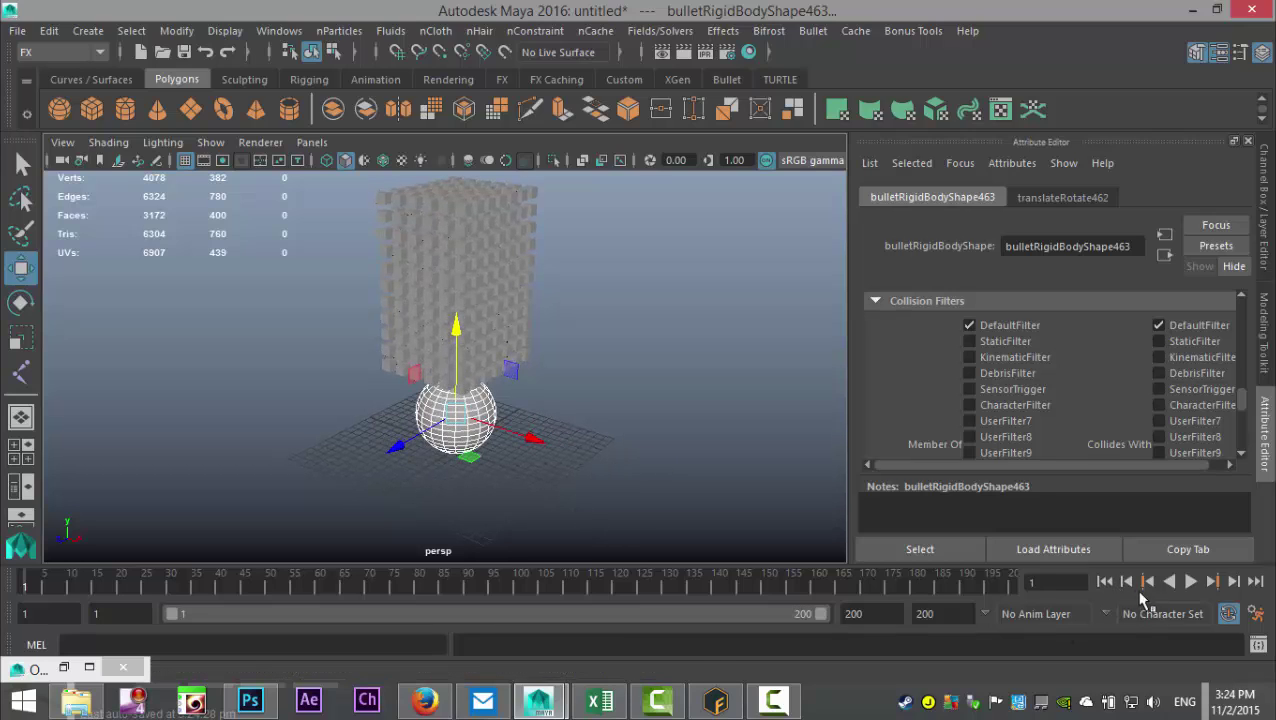
- Play the simulation and watch the cube tower collapse and scatter around the sphere
{"action": "left_click", "coordinate": [1190, 581]}
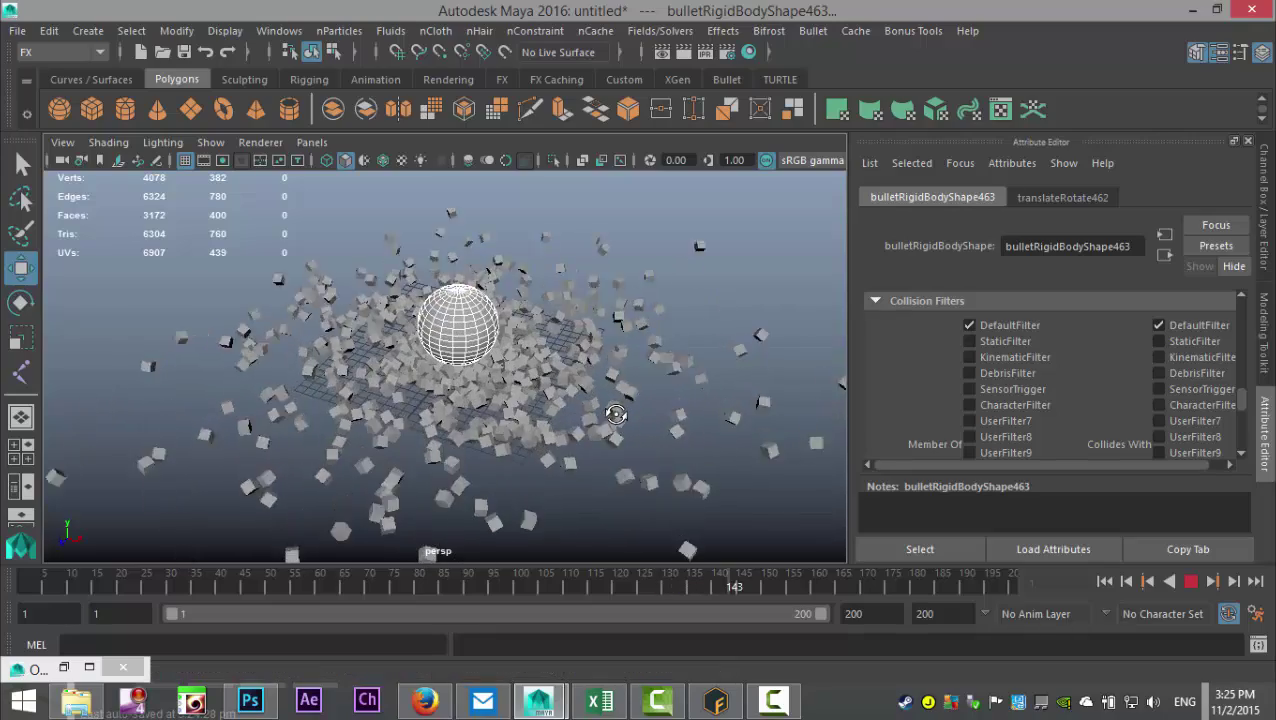
{"action": "left_click_drag", "start_coordinate": [607, 413], "coordinate": [597, 400], "text": "alt"}
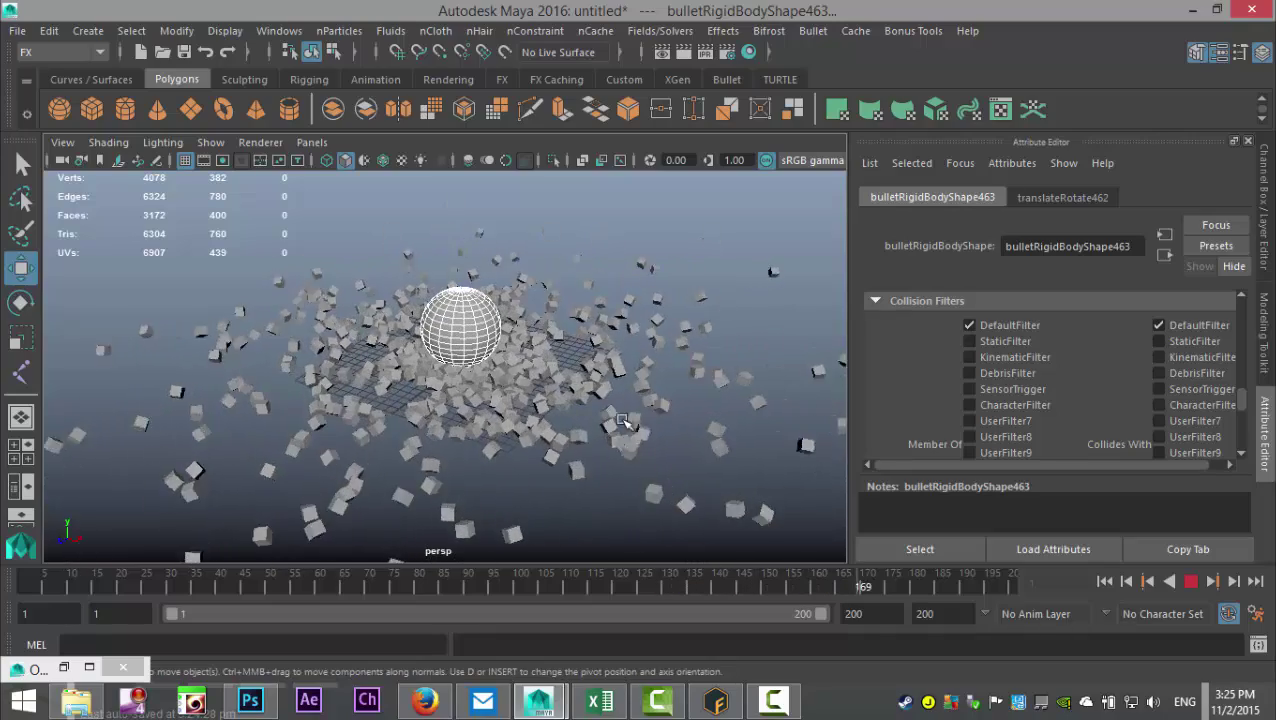